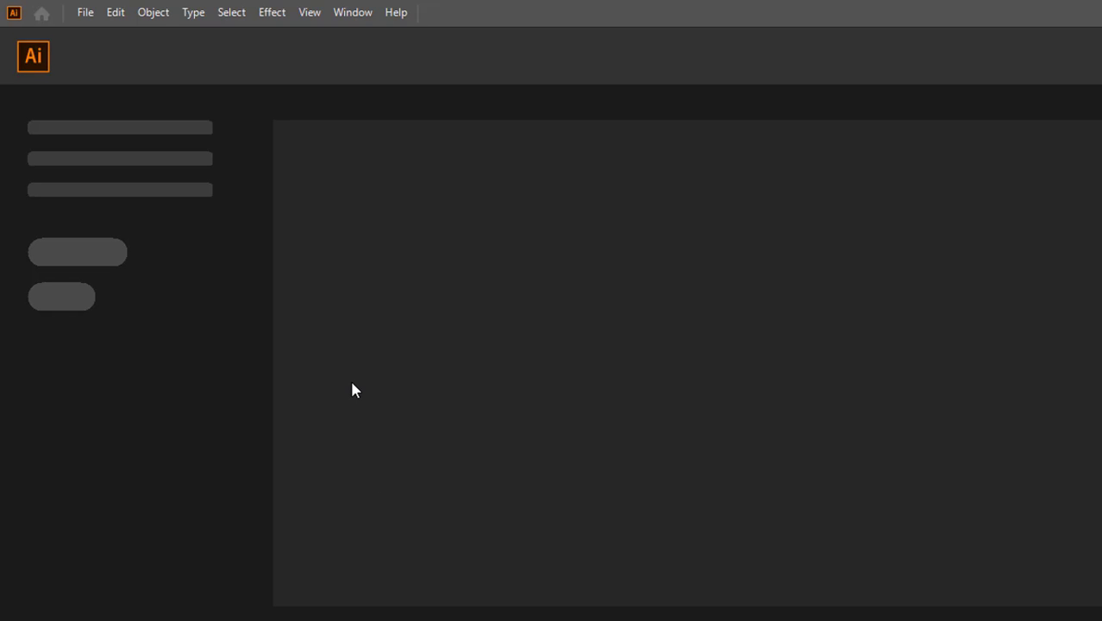
Create a new 500 x 500 px document and close the floating Swatches, Brushes and Symbols panel group
{"action": "left_click", "coordinate": [87, 13]}
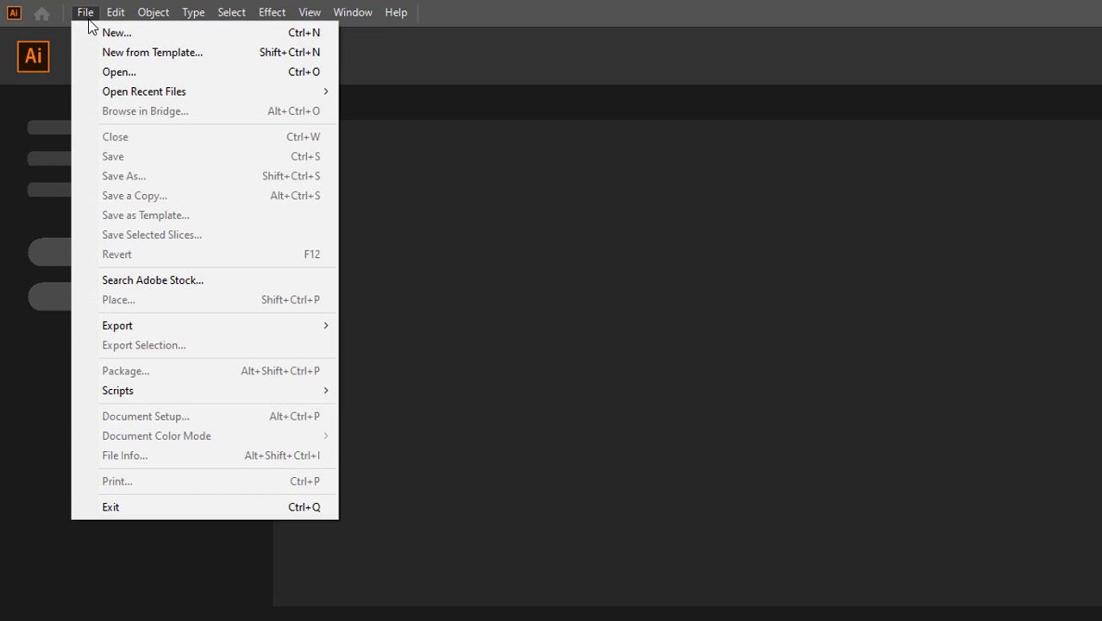
{"action": "left_click", "coordinate": [105, 33]}
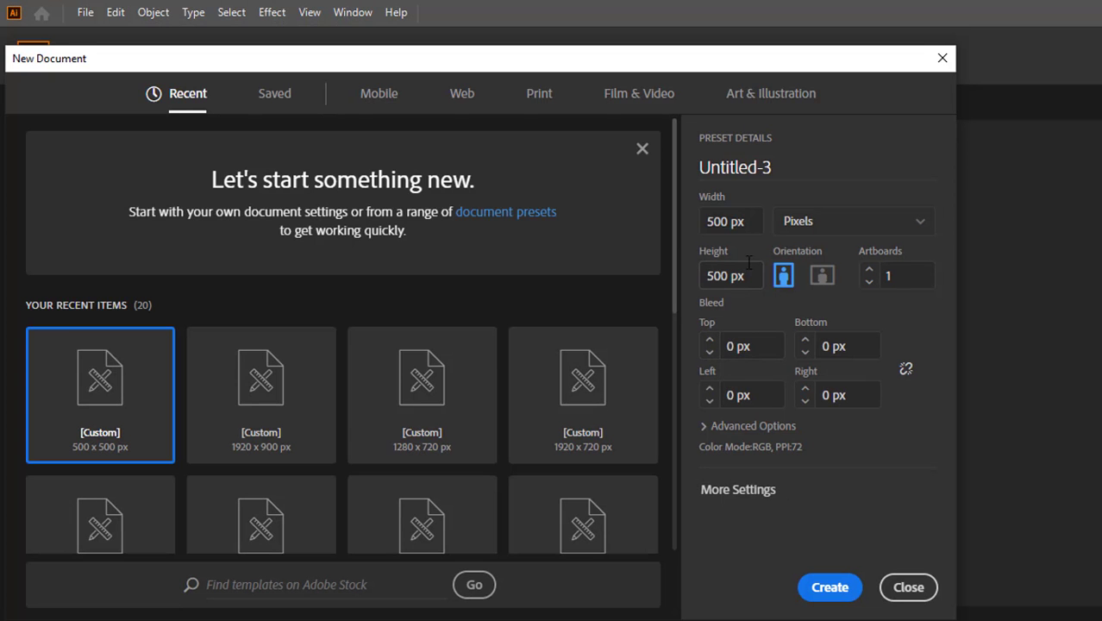
{"action": "left_click", "coordinate": [830, 587]}
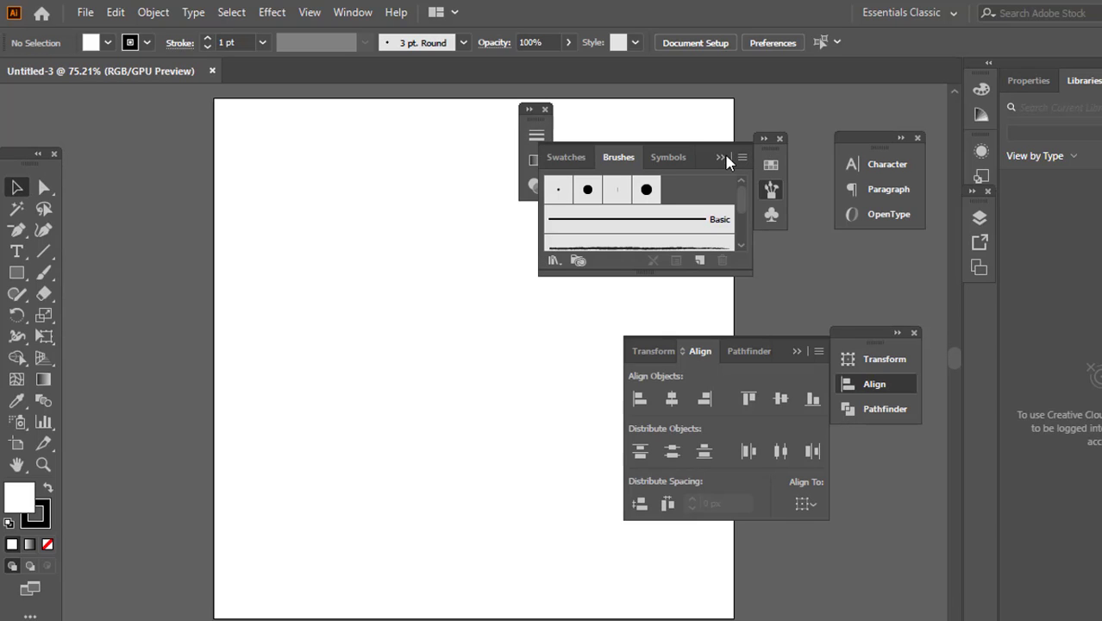
{"action": "left_click", "coordinate": [719, 156]}
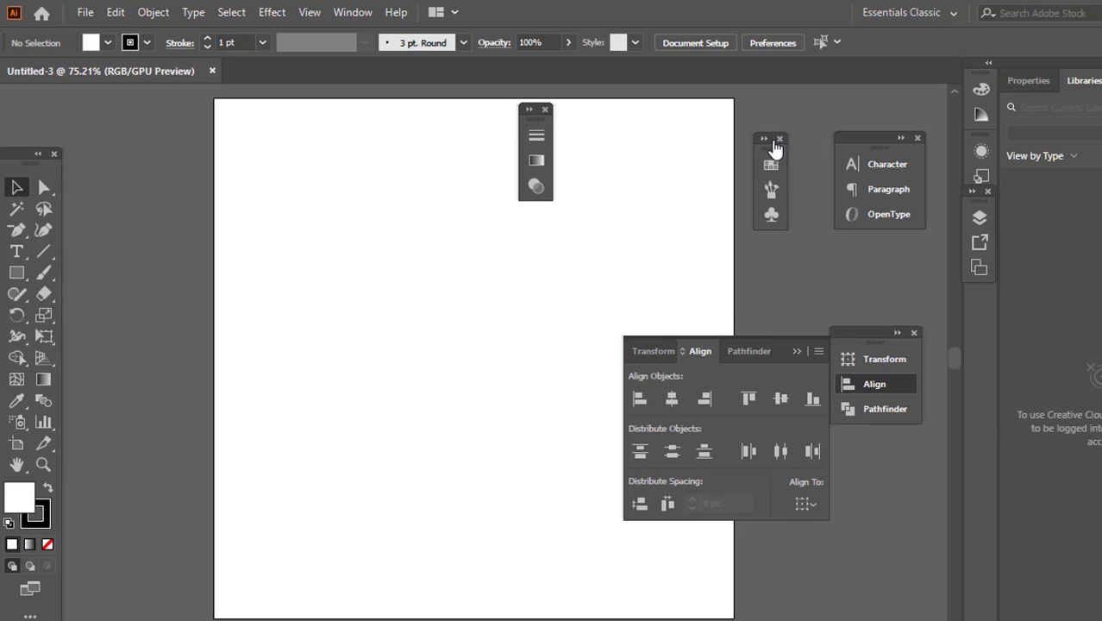
{"action": "left_click", "coordinate": [778, 139]}
Draw a long, thin horizontal ellipse about 272 px wide near the top of the artboard
{"action": "scroll", "coordinate": [488, 158], "scroll_direction": "right", "scroll_amount": 2}
{"action": "scroll", "coordinate": [486, 176], "scroll_direction": "down", "scroll_amount": 2}
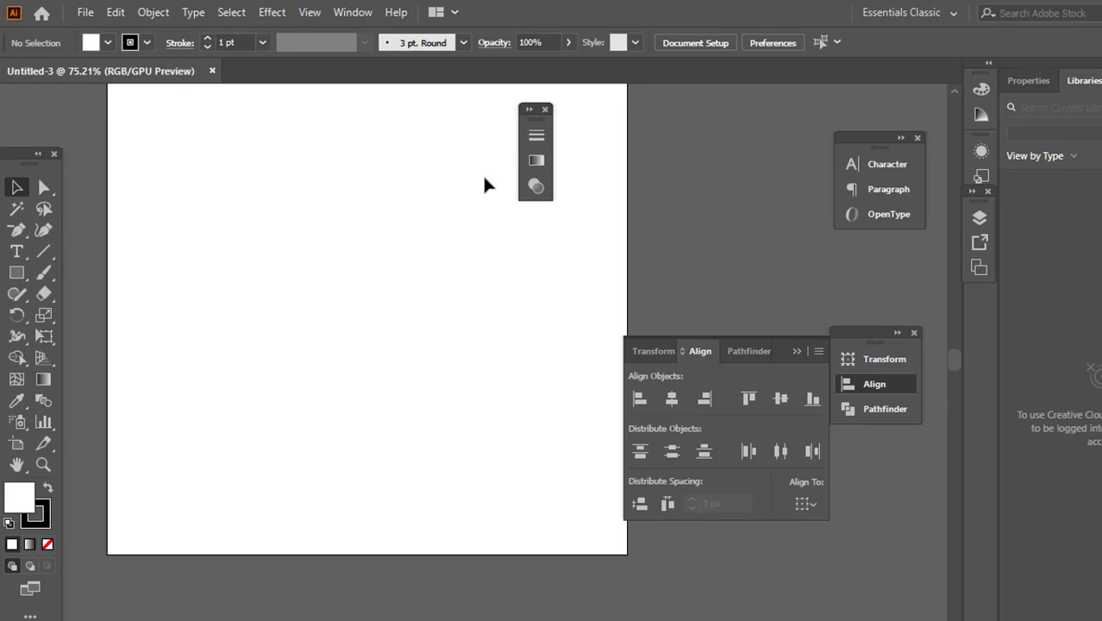
{"action": "scroll", "coordinate": [507, 235], "scroll_direction": "right", "scroll_amount": 2}
{"action": "scroll", "coordinate": [495, 245], "scroll_direction": "up", "scroll_amount": 3}
{"action": "scroll", "coordinate": [404, 278], "scroll_direction": "left", "scroll_amount": 2}
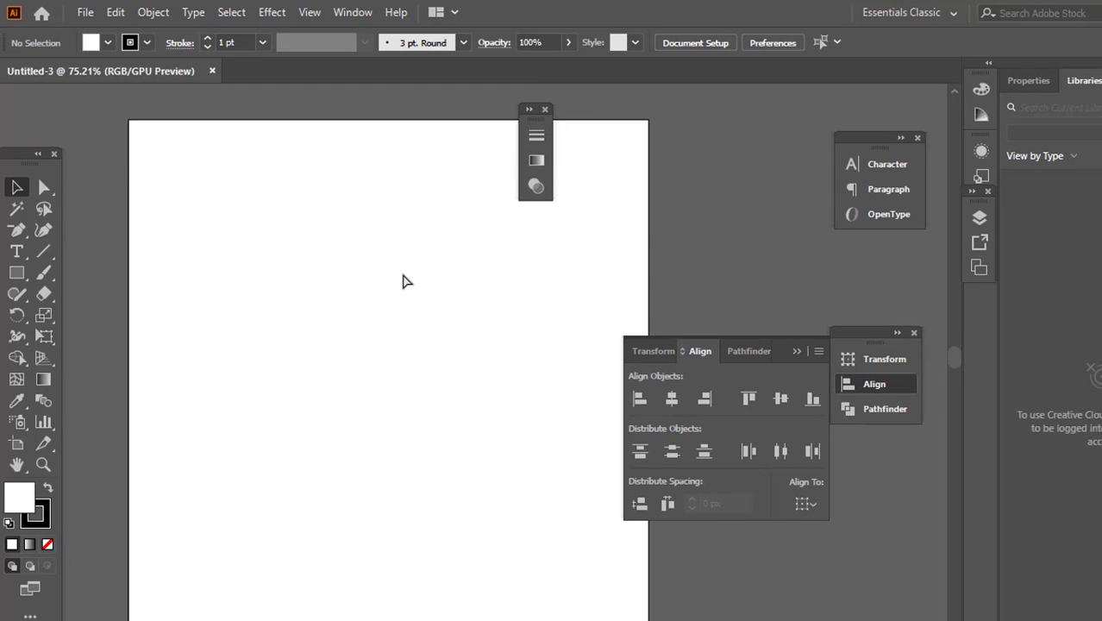
{"action": "scroll", "coordinate": [374, 276], "scroll_direction": "up", "scroll_amount": 2}
{"action": "left_click_drag", "start_coordinate": [15, 275], "coordinate": [93, 316]}
{"action": "key", "text": "ctrl+1"}
{"action": "scroll", "coordinate": [356, 271], "scroll_direction": "up", "scroll_amount": 1}
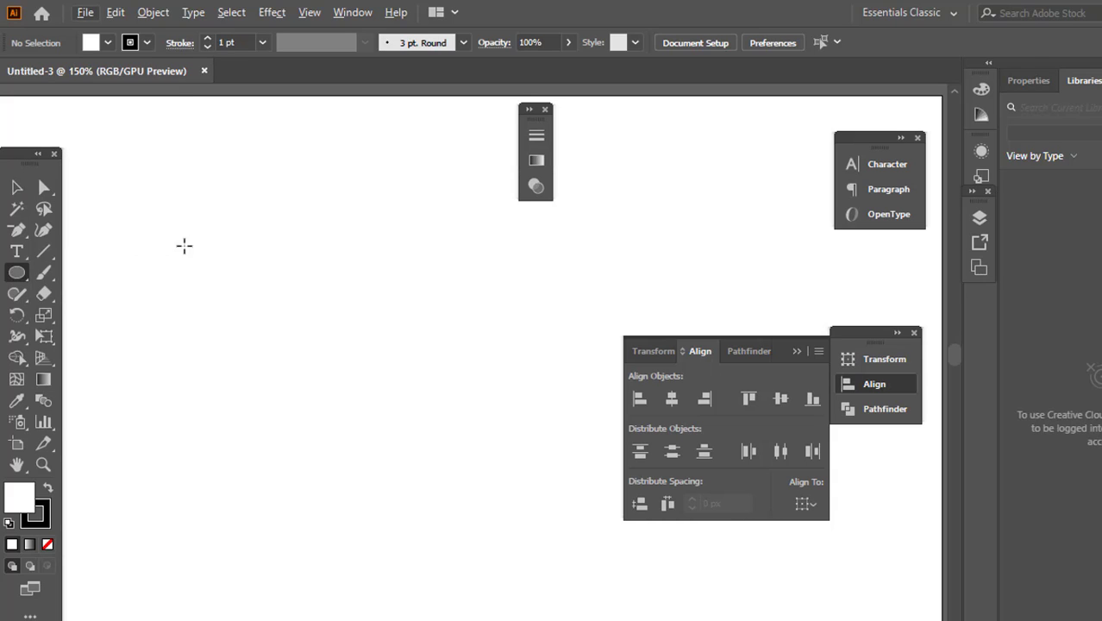
{"action": "left_click_drag", "start_coordinate": [110, 203], "coordinate": [679, 226]}
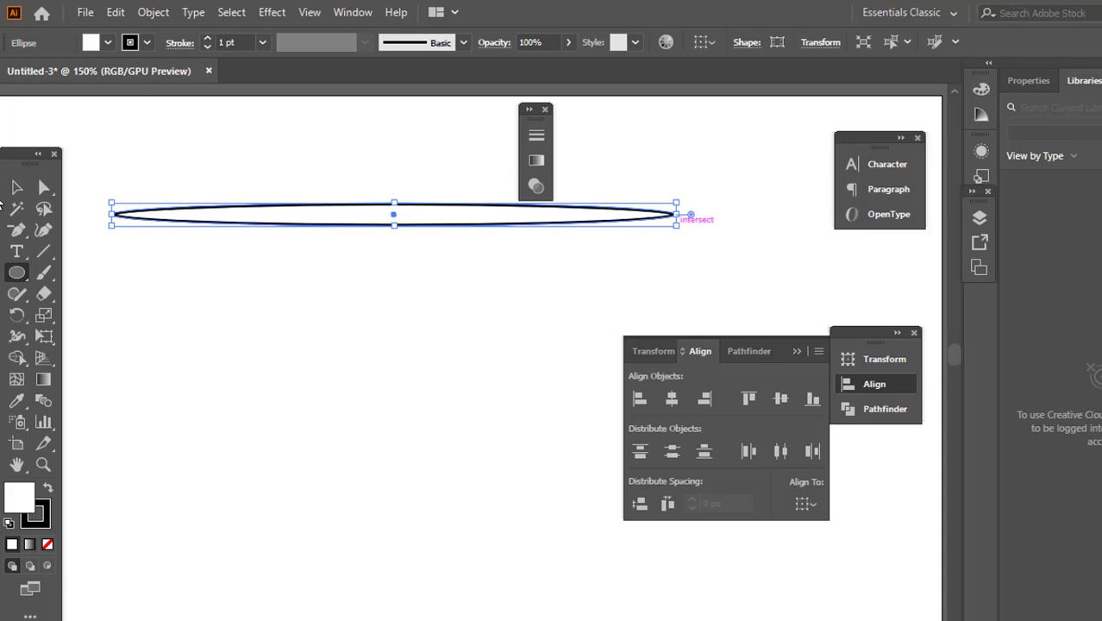
Set the ellipse's stroke to none and fill it with black
{"action": "left_click", "coordinate": [17, 187]}
{"action": "left_click_drag", "start_coordinate": [197, 241], "coordinate": [134, 148]}
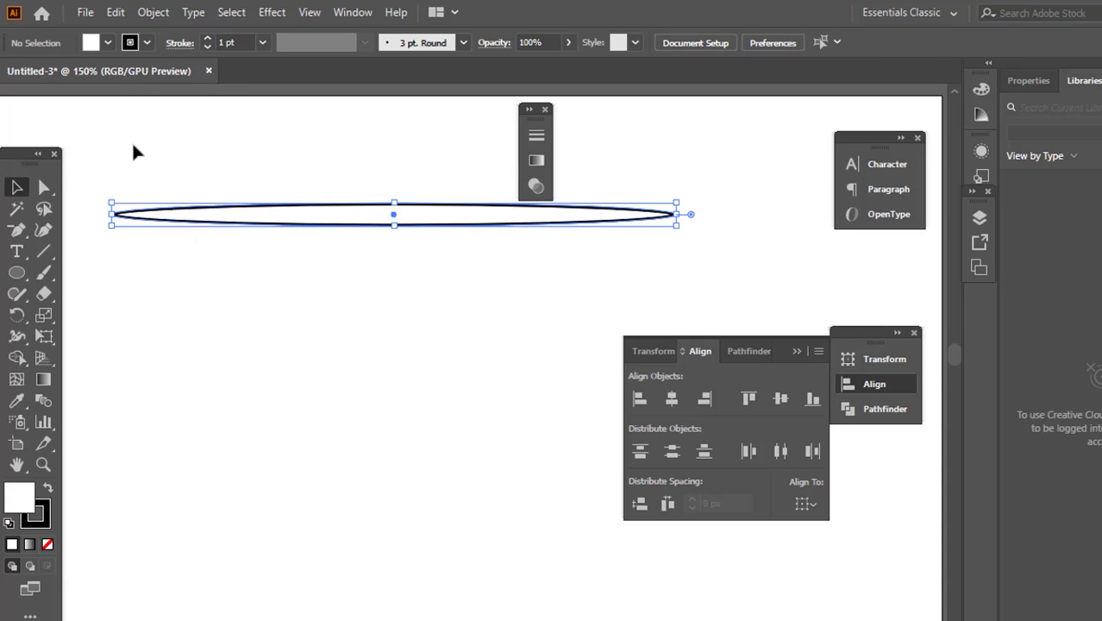
{"action": "left_click", "coordinate": [130, 42]}
{"action": "left_click", "coordinate": [9, 72]}
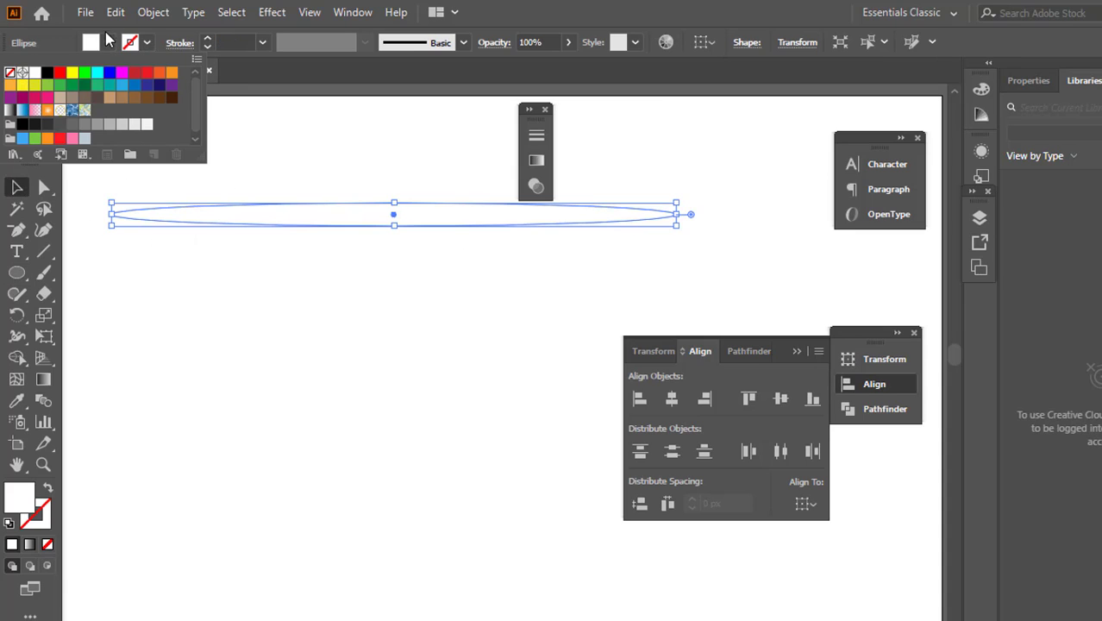
{"action": "left_click", "coordinate": [107, 42]}
{"action": "left_click", "coordinate": [107, 42]}
{"action": "left_click", "coordinate": [47, 72]}
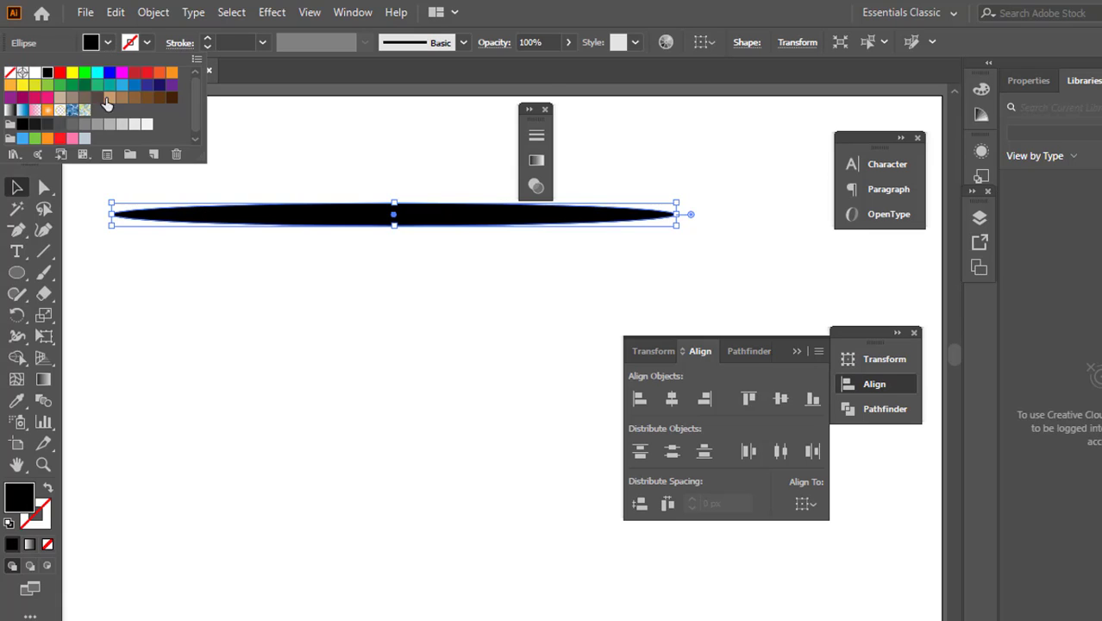
{"action": "left_click", "coordinate": [280, 133]}
{"action": "left_click", "coordinate": [279, 133]}
Select the black ellipse, show the Brushes panel and extend it so that all its brushes are listed
{"action": "scroll", "coordinate": [325, 154], "scroll_direction": "right", "scroll_amount": 3}
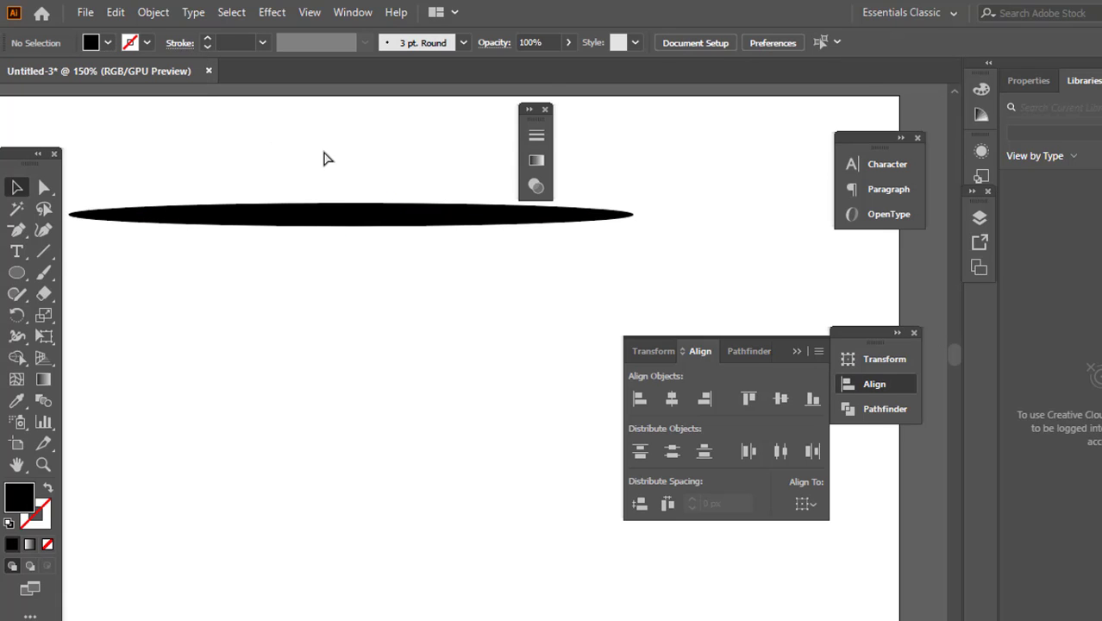
{"action": "scroll", "coordinate": [305, 184], "scroll_direction": "up", "scroll_amount": 2}
{"action": "left_click_drag", "start_coordinate": [286, 182], "coordinate": [331, 349]}
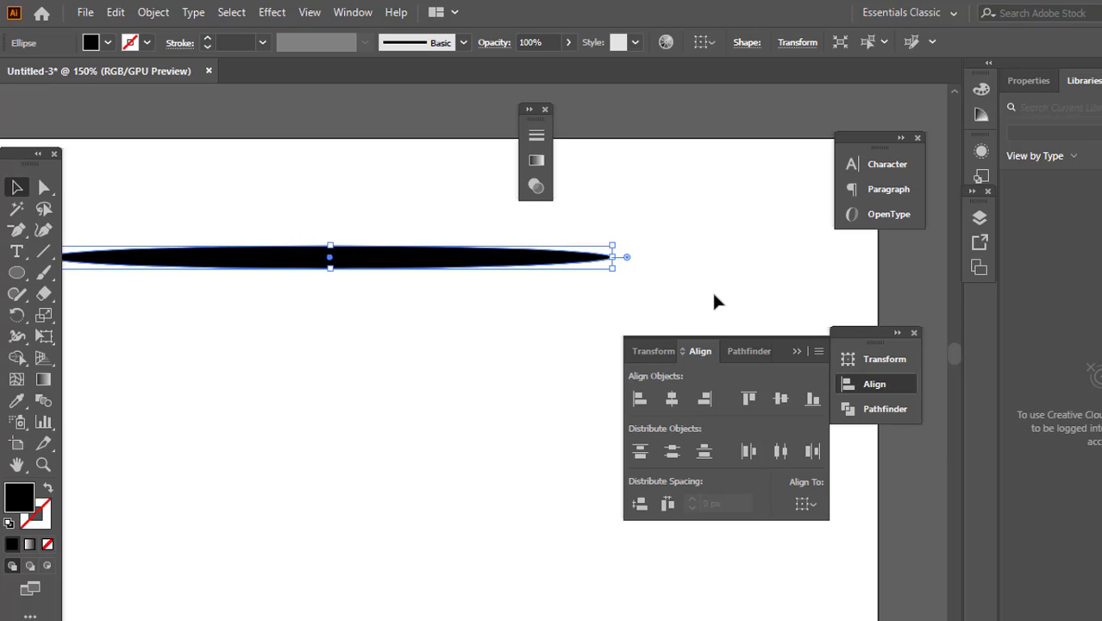
{"action": "left_click", "coordinate": [357, 14]}
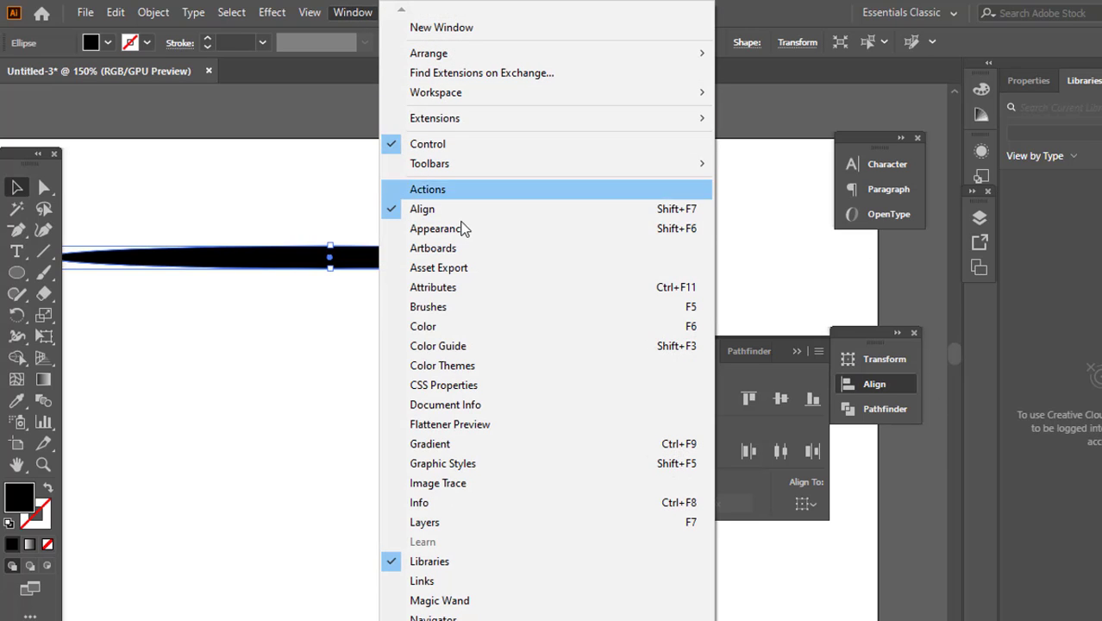
{"action": "left_click", "coordinate": [480, 308]}
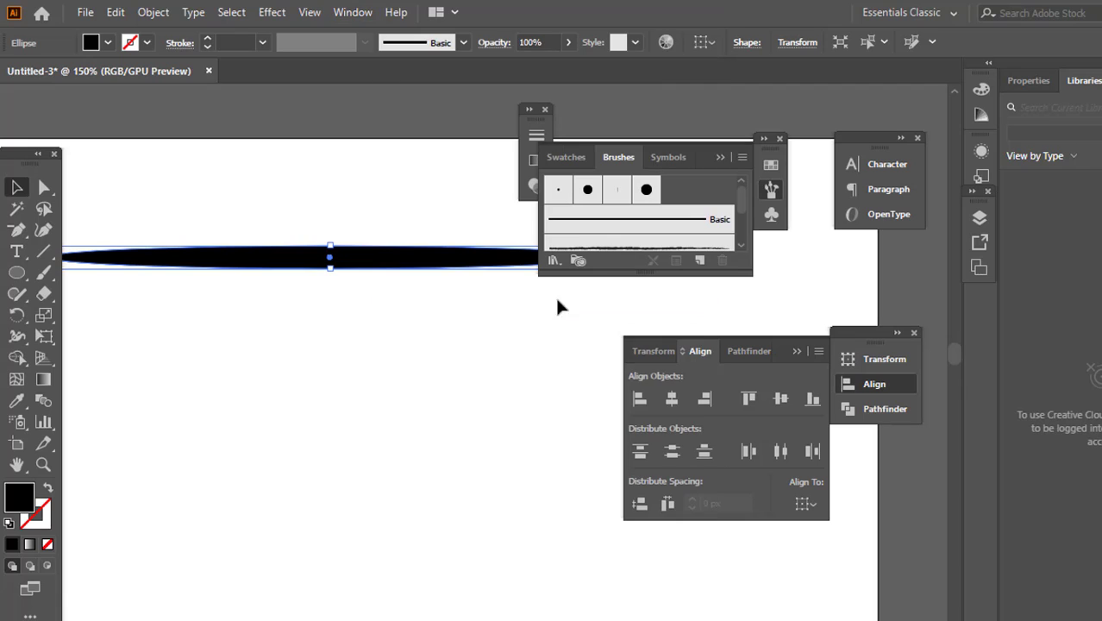
{"action": "left_click_drag", "start_coordinate": [608, 270], "coordinate": [625, 449]}
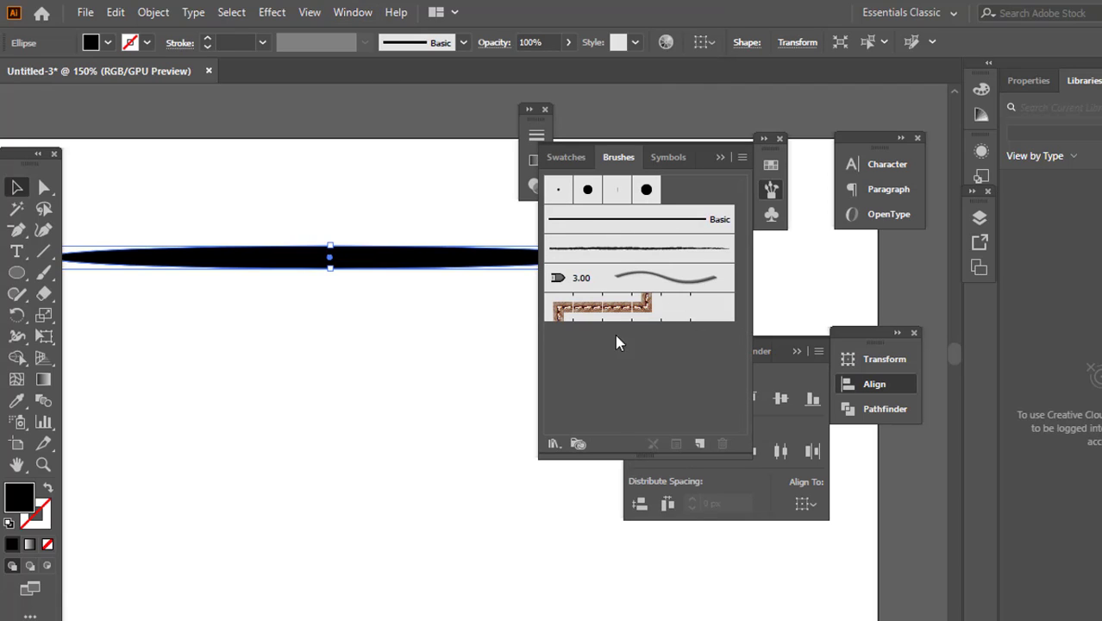
Delete the stitched pattern brush, the rough-edged art brush and the 3.00 bristle brush, removing their strokes from the ellipse
{"action": "left_click", "coordinate": [617, 306]}
{"action": "left_click", "coordinate": [722, 443]}
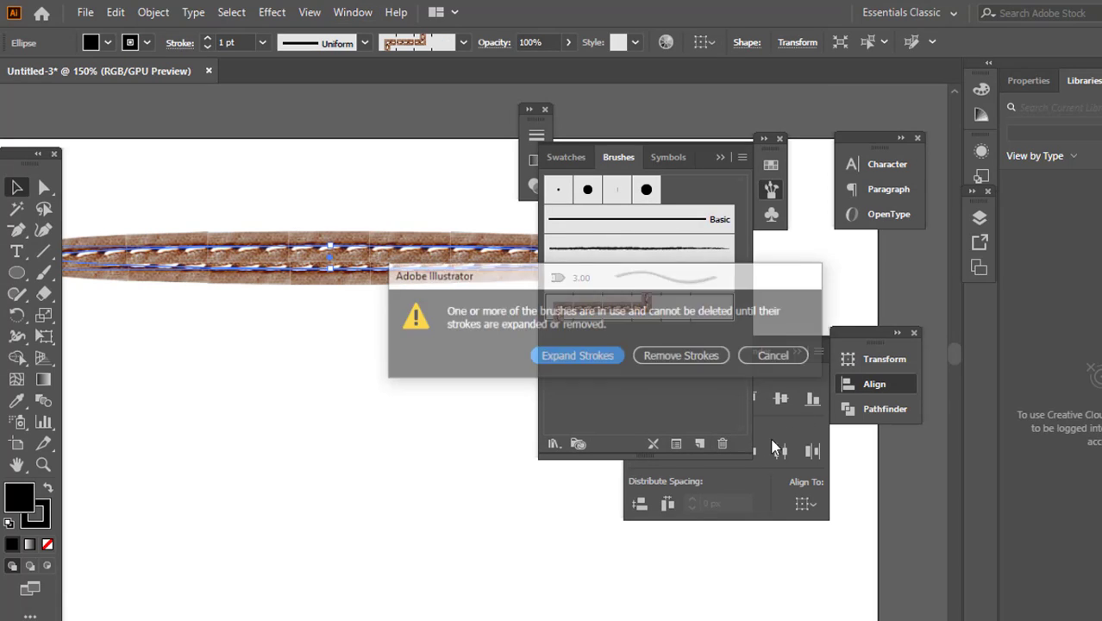
{"action": "left_click", "coordinate": [700, 355]}
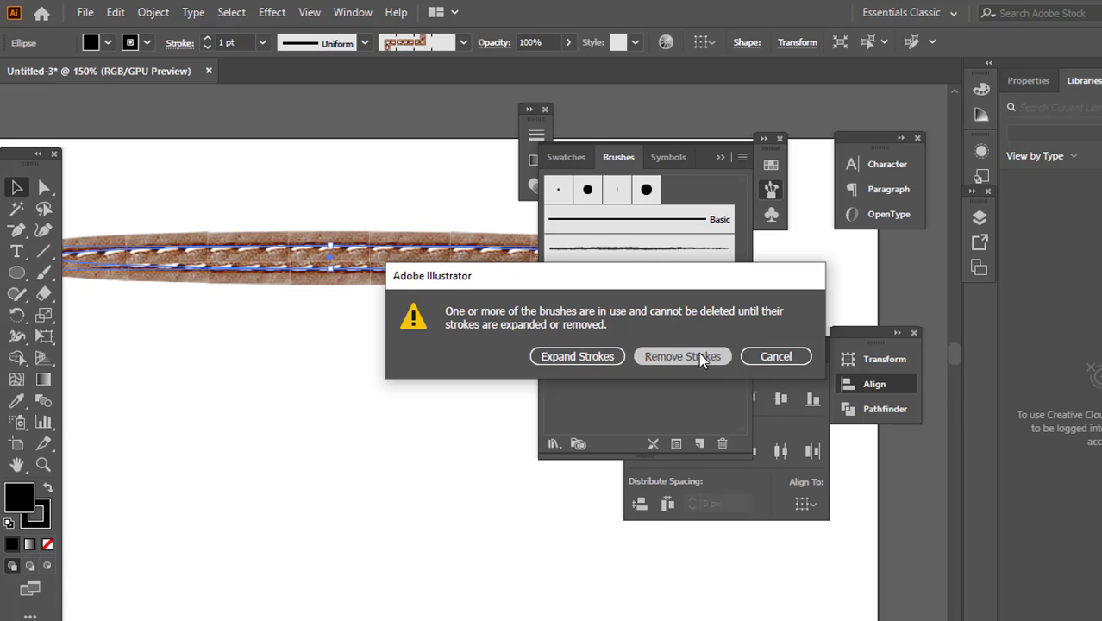
{"action": "left_click", "coordinate": [644, 258]}
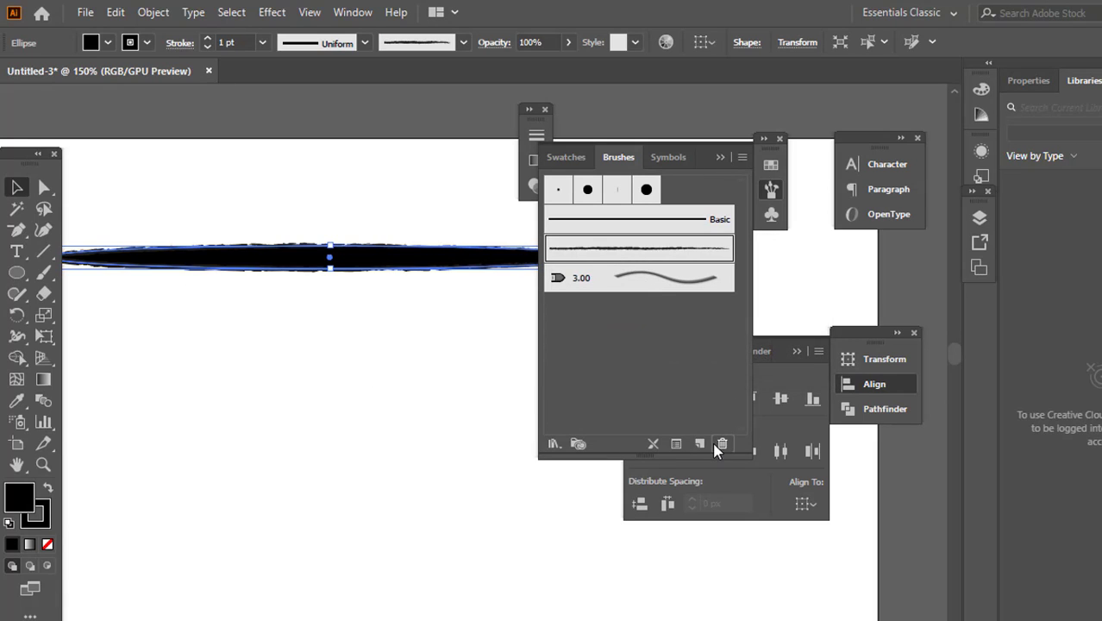
{"action": "left_click", "coordinate": [723, 444]}
{"action": "left_click", "coordinate": [702, 358]}
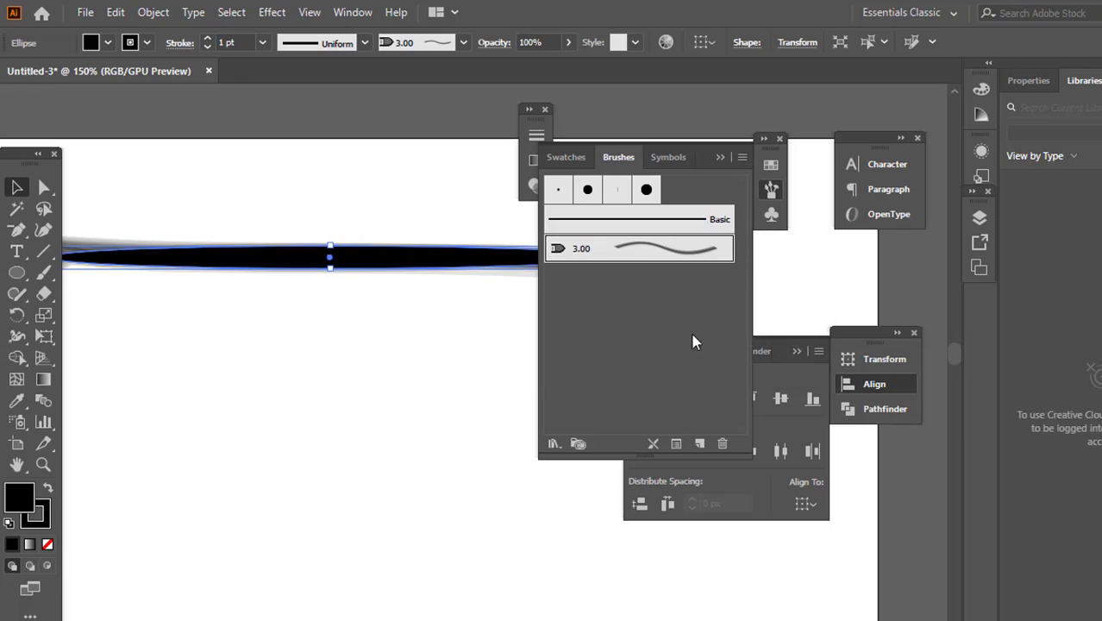
{"action": "left_click", "coordinate": [728, 443]}
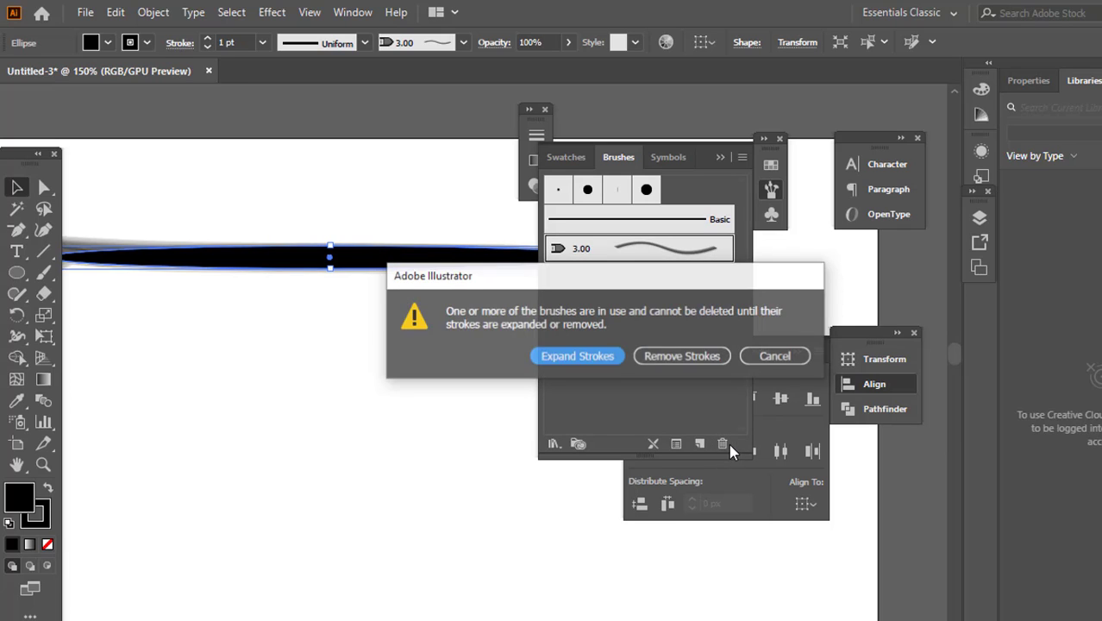
{"action": "left_click", "coordinate": [685, 361]}
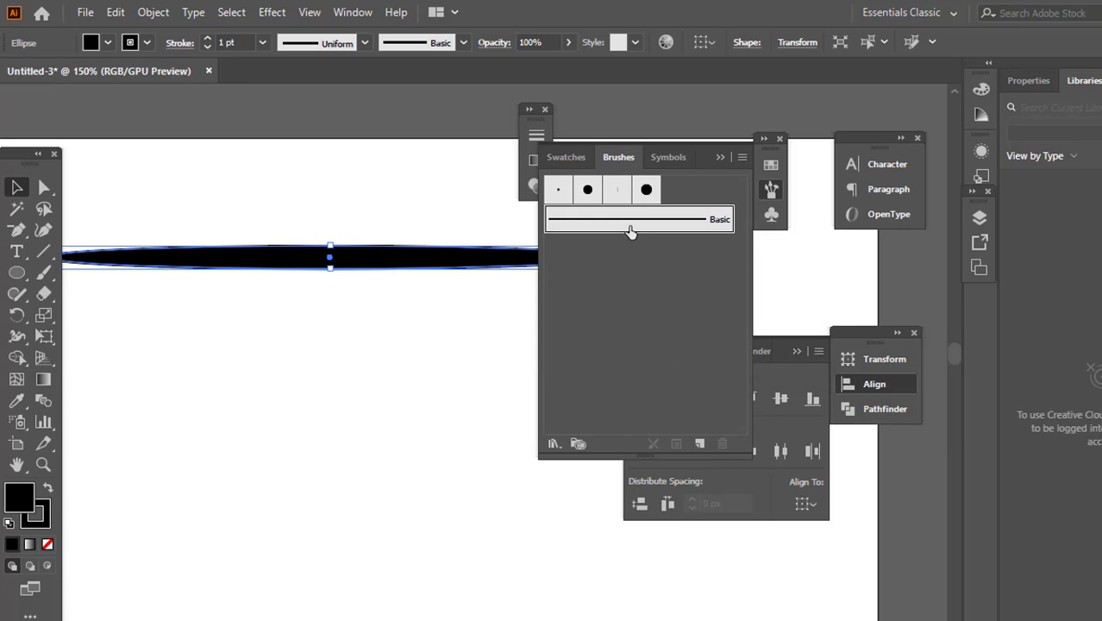
Set the stroke of the black ellipse back to none
{"action": "left_click", "coordinate": [392, 302]}
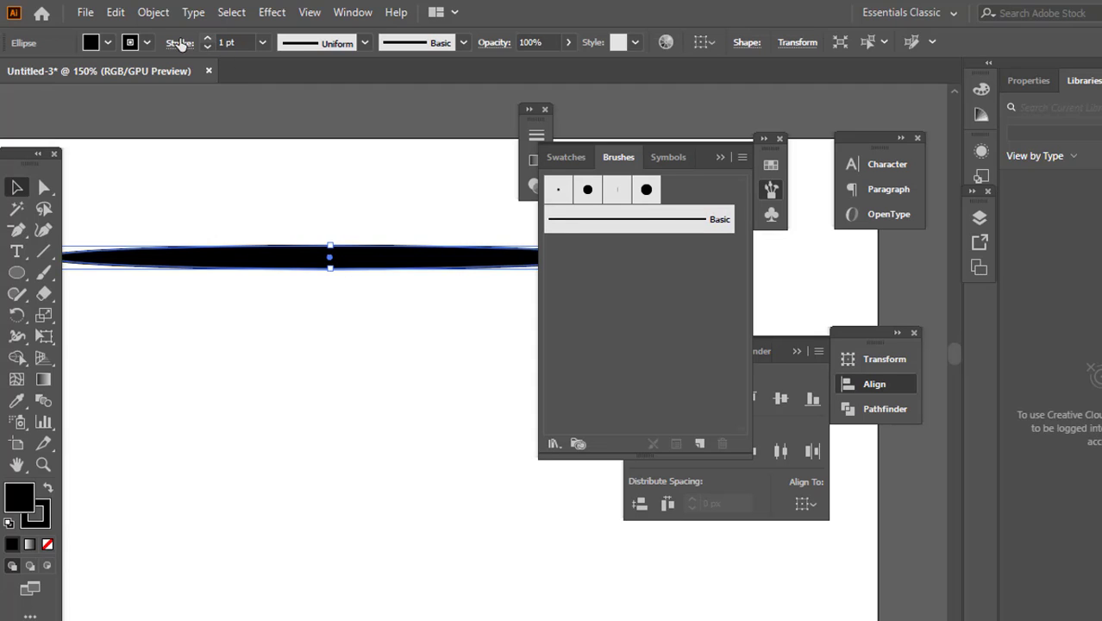
{"action": "left_click", "coordinate": [131, 43]}
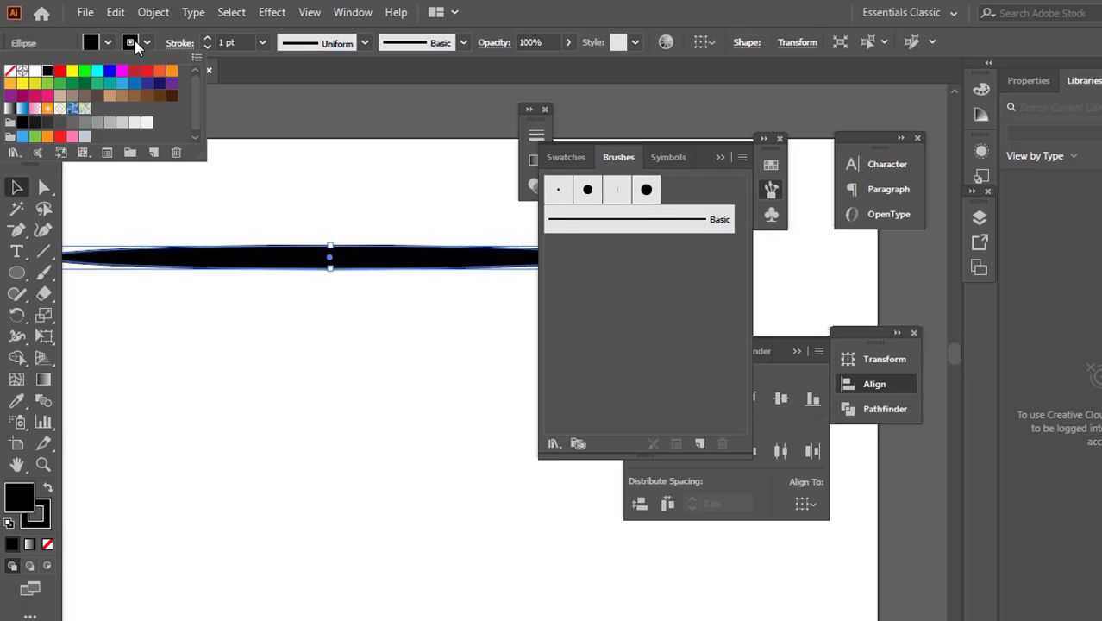
{"action": "left_click", "coordinate": [9, 72]}
Create a new Art Brush from the black ellipse with the default options and deselect the ellipse
{"action": "left_click_drag", "start_coordinate": [246, 140], "coordinate": [345, 338]}
{"action": "left_click_drag", "start_coordinate": [381, 263], "coordinate": [646, 222]}
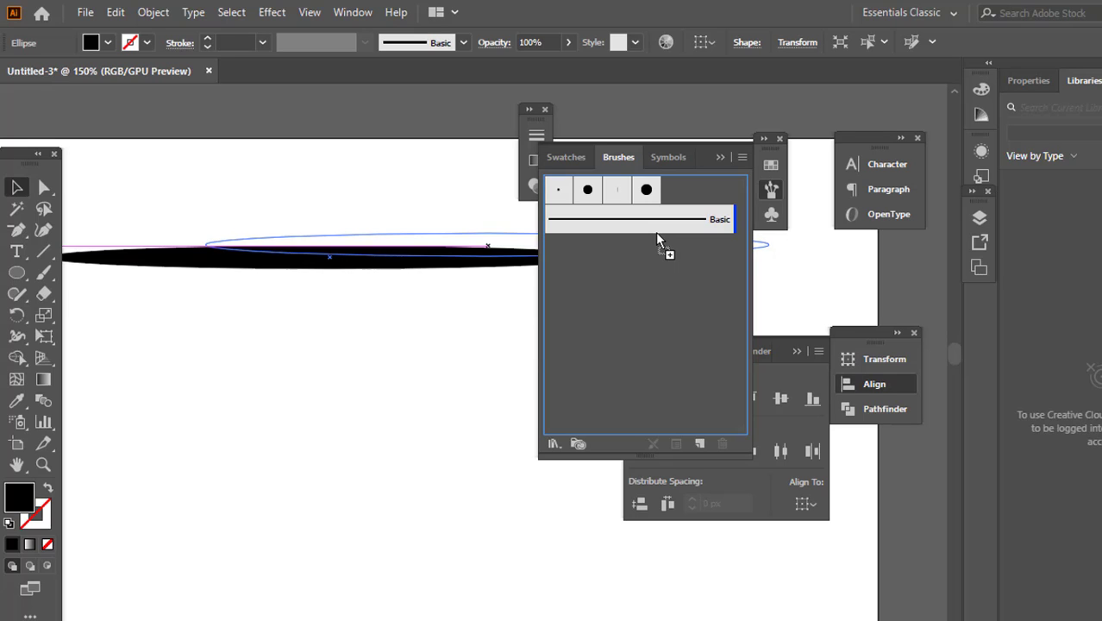
{"action": "left_click_drag", "start_coordinate": [655, 232], "coordinate": [655, 232]}
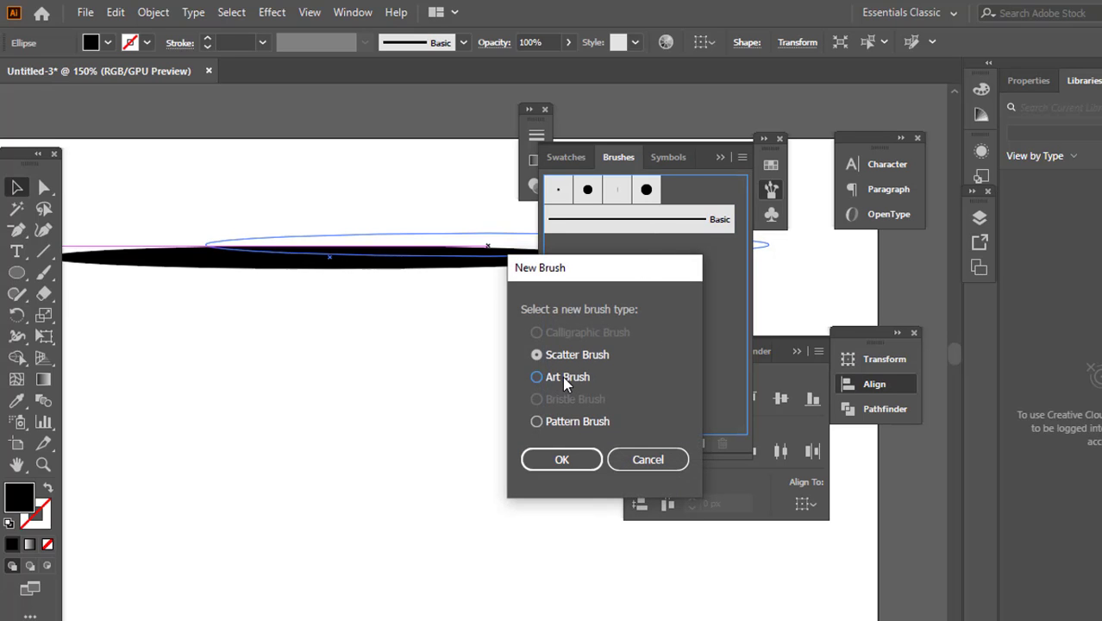
{"action": "left_click", "coordinate": [562, 376]}
{"action": "left_click", "coordinate": [554, 462]}
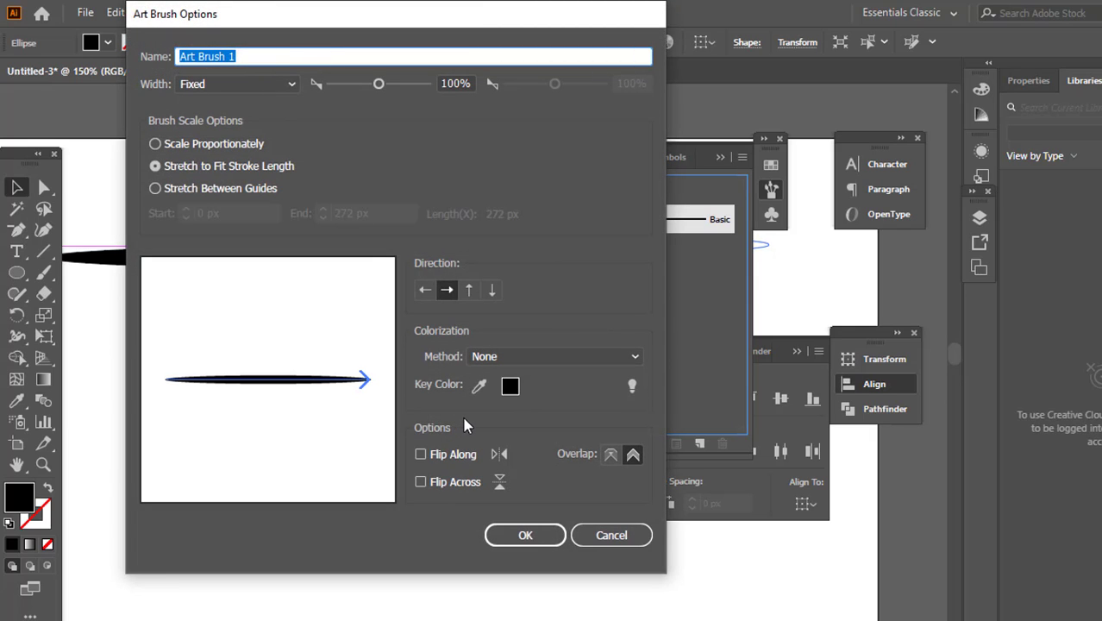
{"action": "left_click", "coordinate": [526, 535]}
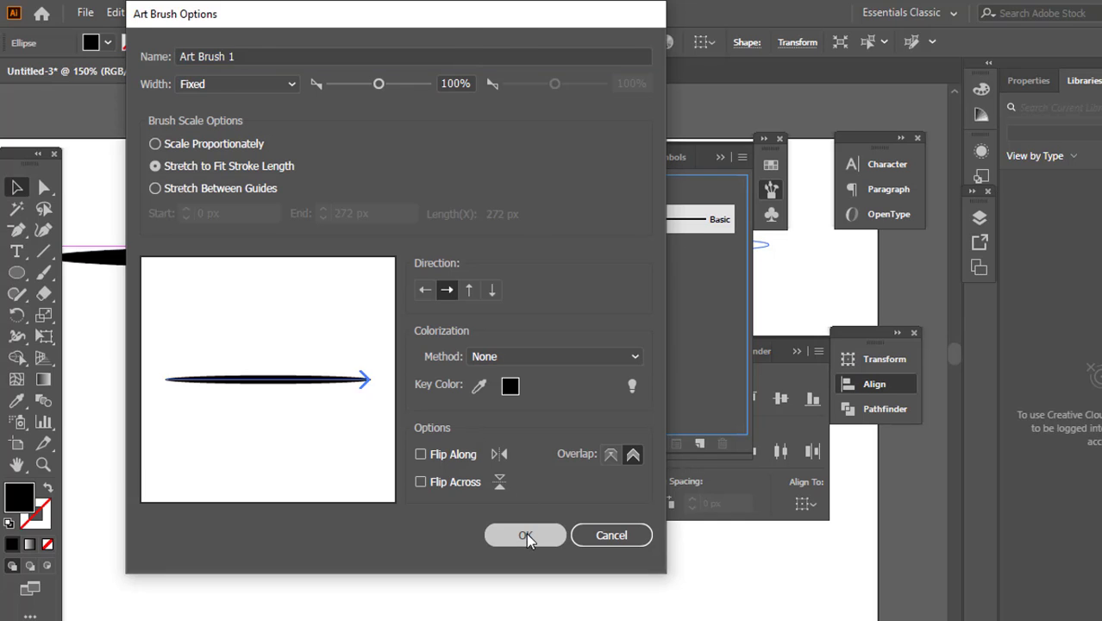
{"action": "left_click", "coordinate": [387, 433]}
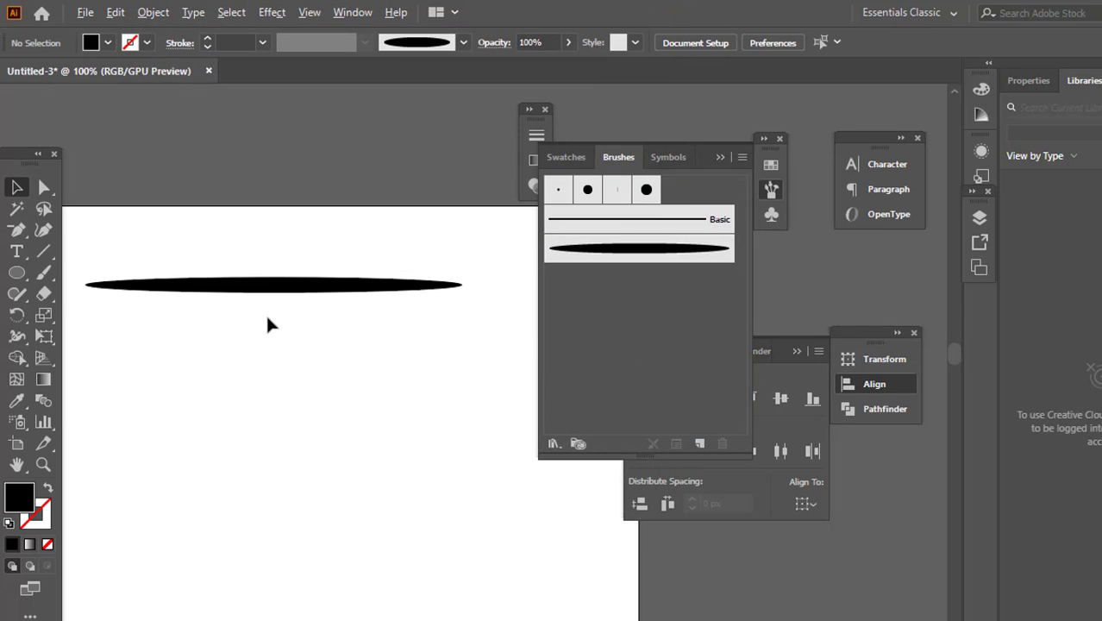
Test the new art brush by painting several curved freehand strokes below the ellipse with the Paintbrush tool
{"action": "scroll", "coordinate": [266, 319], "scroll_direction": "up", "scroll_amount": 2}
{"action": "key", "text": "b"}
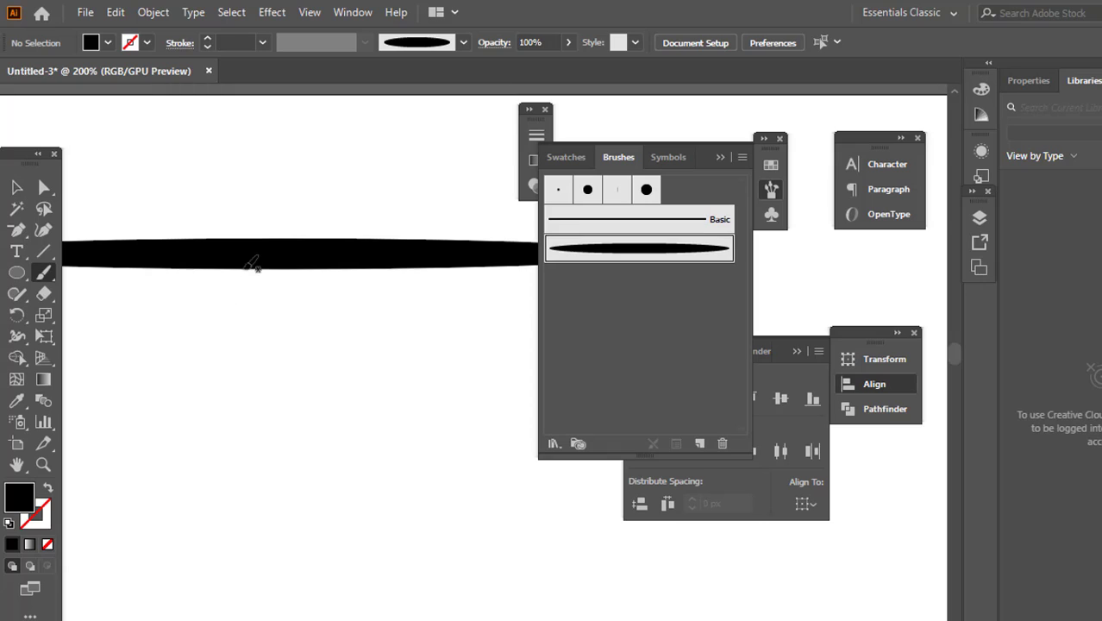
{"action": "scroll", "coordinate": [227, 241], "scroll_direction": "down", "scroll_amount": 3}
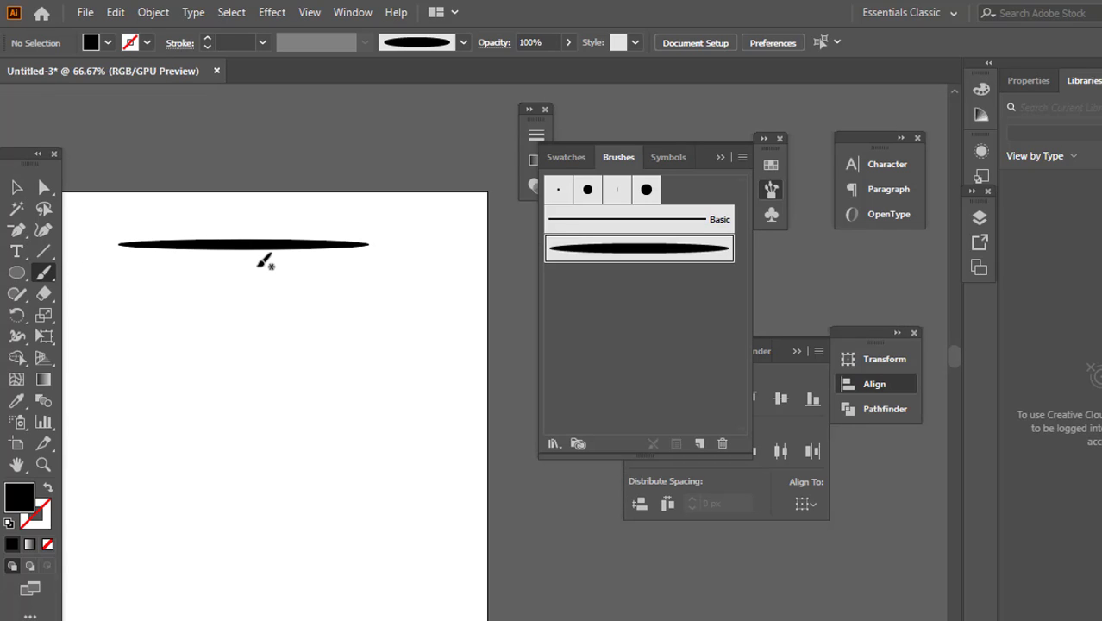
{"action": "scroll", "coordinate": [246, 302], "scroll_direction": "up", "scroll_amount": 3}
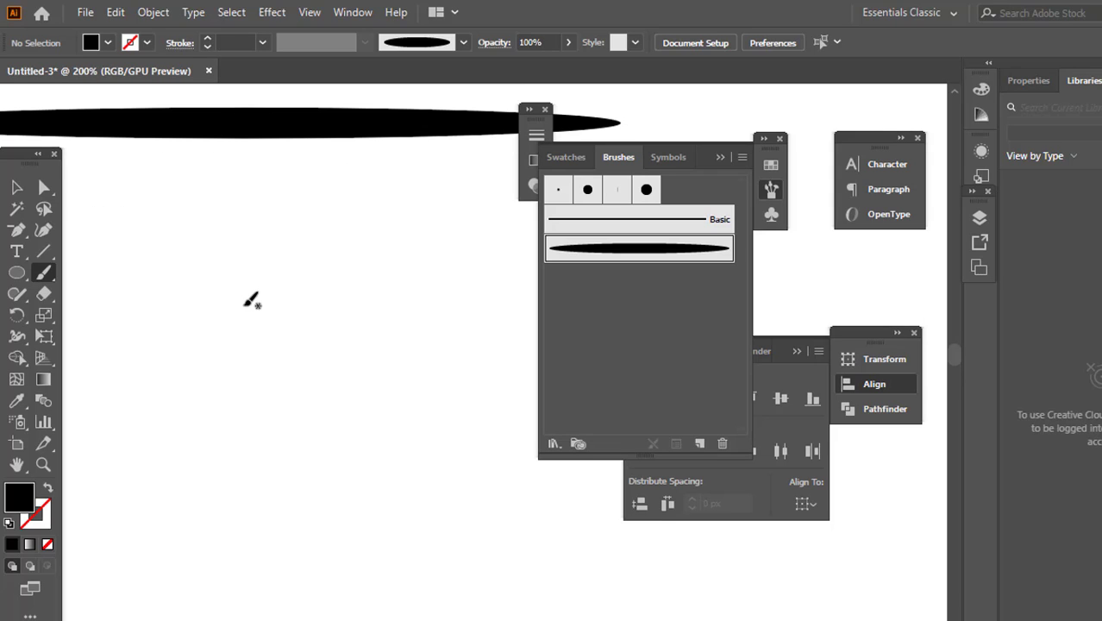
{"action": "scroll", "coordinate": [259, 327], "scroll_direction": "down", "scroll_amount": 3}
{"action": "scroll", "coordinate": [179, 356], "scroll_direction": "up", "scroll_amount": 2}
{"action": "left_click_drag", "start_coordinate": [170, 457], "coordinate": [514, 138]}
{"action": "scroll", "coordinate": [332, 267], "scroll_direction": "down", "scroll_amount": 2}
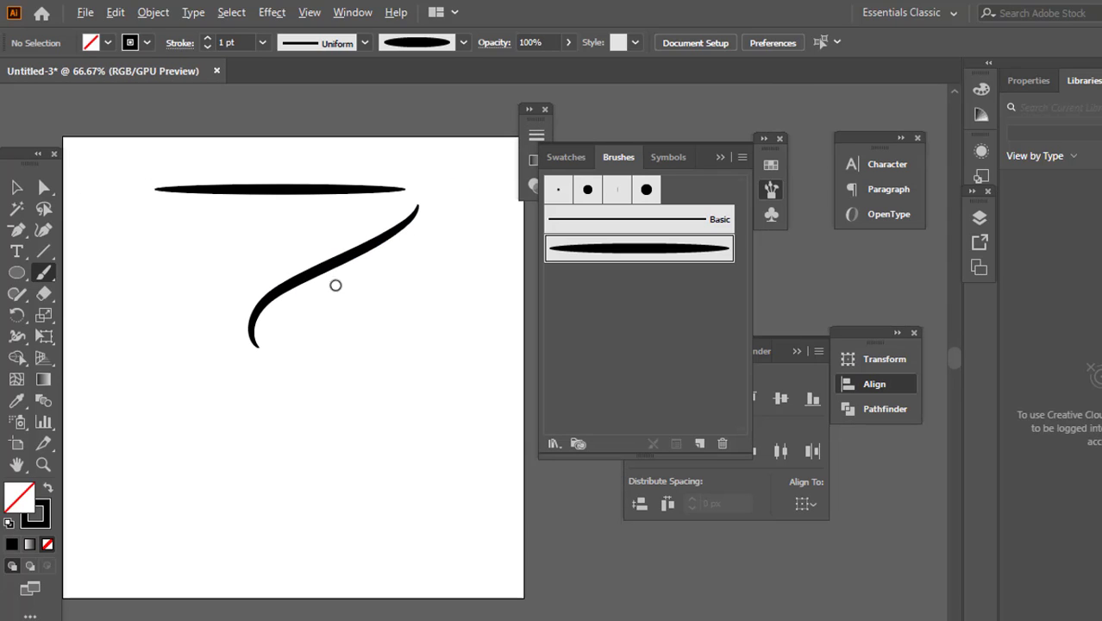
{"action": "mouse_move", "coordinate": [263, 450]}
{"action": "left_mouse_down"}
{"action": "mouse_move", "coordinate": [464, 260]}
{"action": "mouse_move", "coordinate": [461, 229]}
{"action": "left_mouse_up"}
{"action": "scroll", "coordinate": [229, 397], "scroll_direction": "up", "scroll_amount": 1}
{"action": "mouse_move", "coordinate": [94, 463]}
{"action": "left_mouse_down"}
{"action": "mouse_move", "coordinate": [219, 208]}
{"action": "mouse_move", "coordinate": [200, 178]}
{"action": "left_mouse_up"}
{"action": "scroll", "coordinate": [258, 249], "scroll_direction": "down", "scroll_amount": 2}
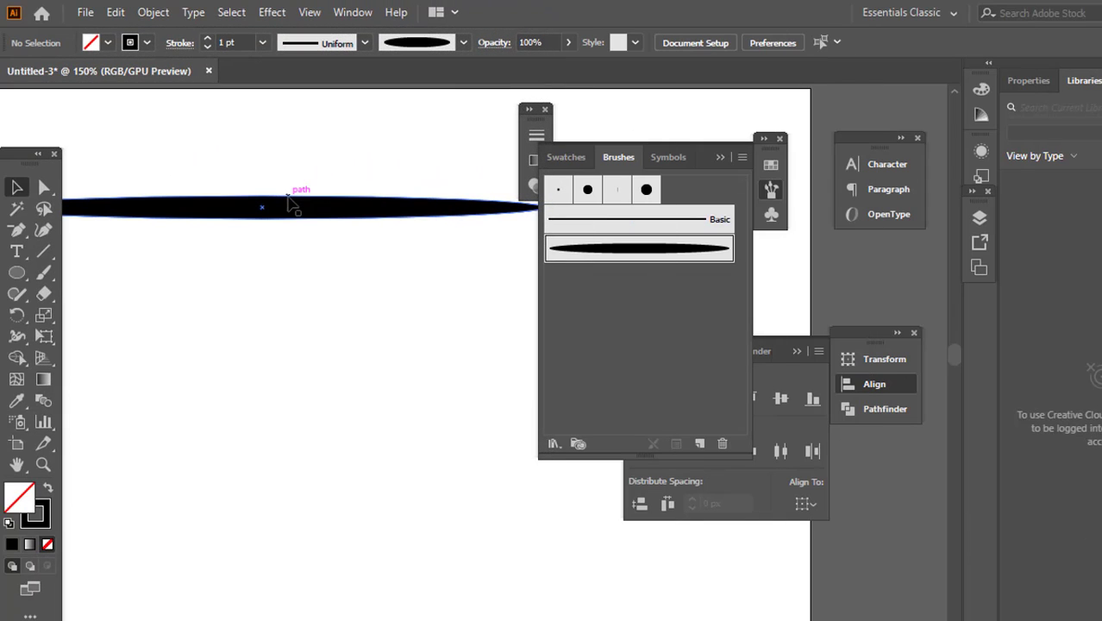
Draw a long, thin horizontal ellipse below the existing black ellipse
{"action": "left_click", "coordinate": [17, 273]}
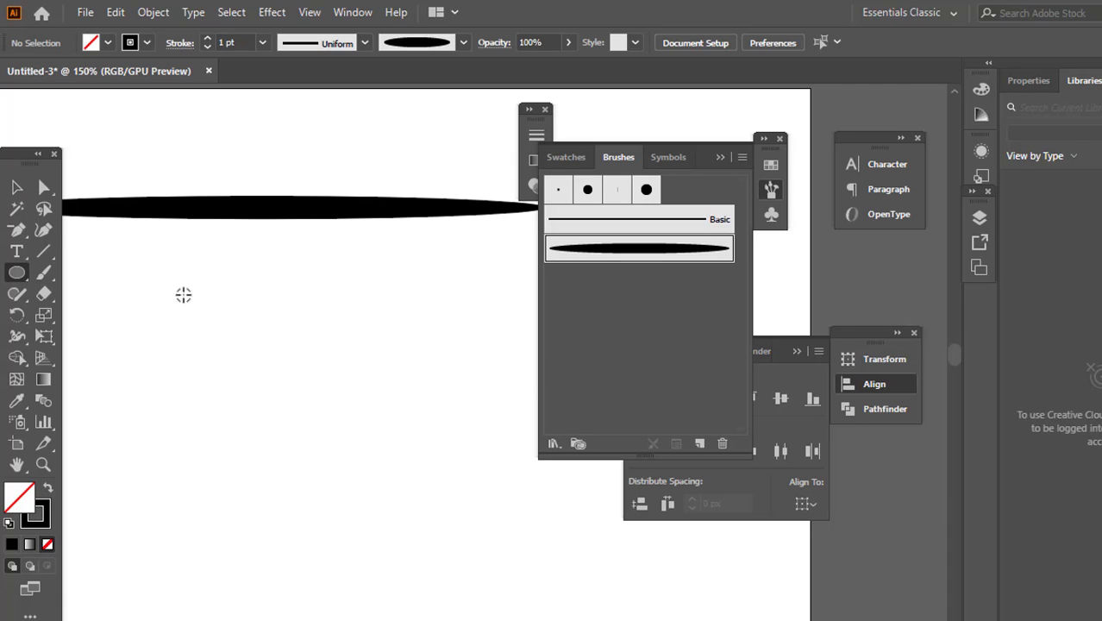
{"action": "scroll", "coordinate": [183, 295], "scroll_direction": "down", "scroll_amount": 1}
{"action": "mouse_move", "coordinate": [80, 279]}
{"action": "left_mouse_down"}
{"action": "mouse_move", "coordinate": [260, 305]}
{"action": "mouse_move", "coordinate": [513, 301]}
{"action": "left_mouse_up"}
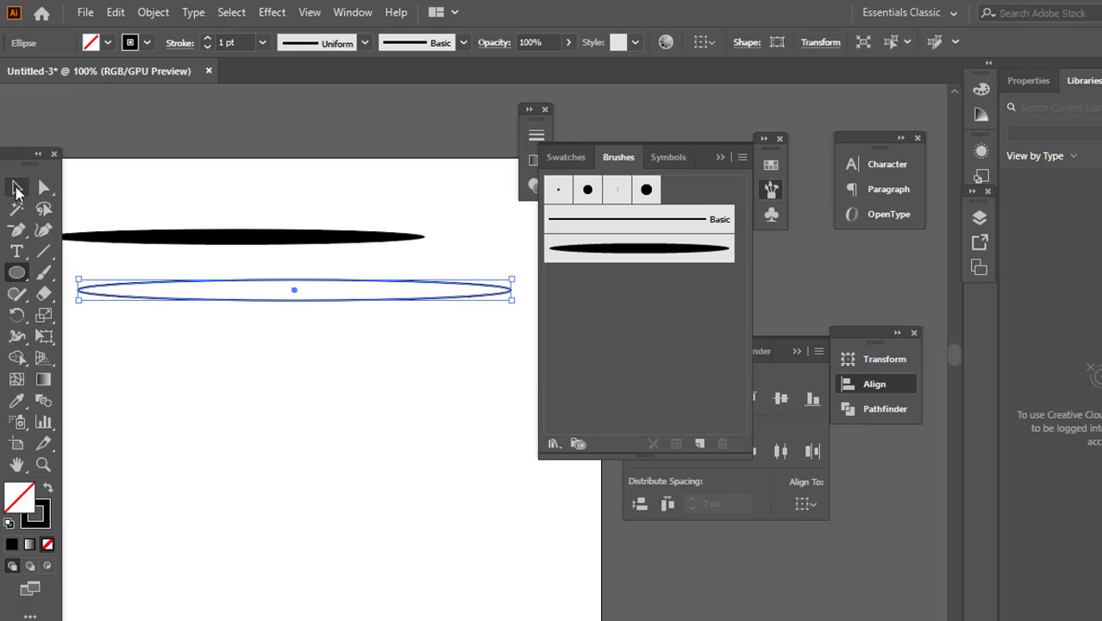
Set the new ellipse's stroke to none and its fill to black
{"action": "left_click", "coordinate": [17, 188]}
{"action": "left_click", "coordinate": [145, 43]}
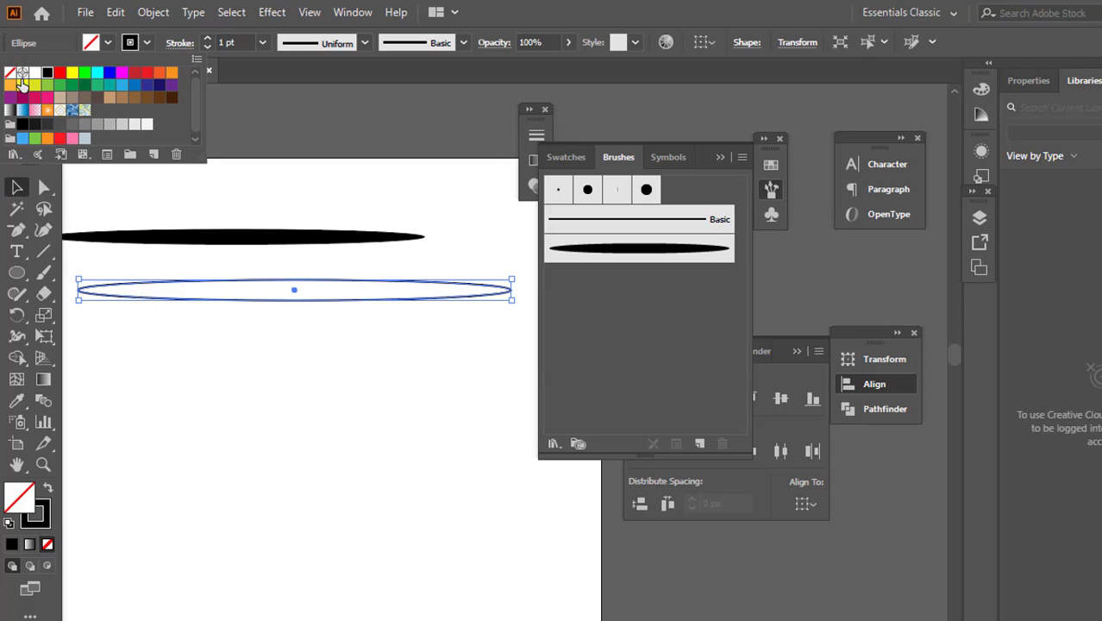
{"action": "left_click", "coordinate": [12, 75]}
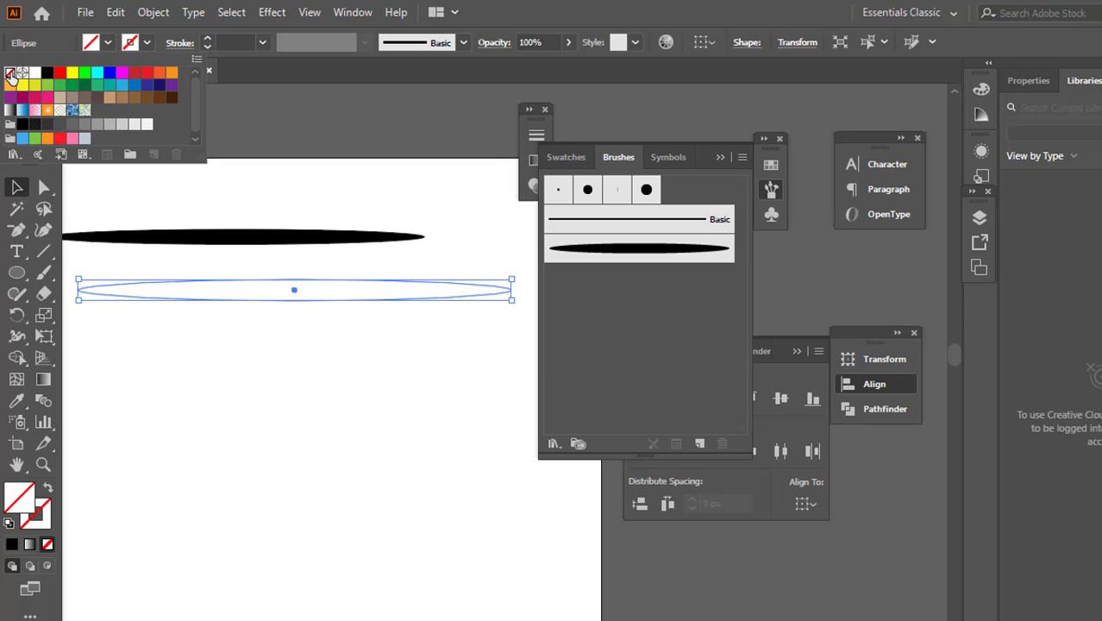
{"action": "left_click", "coordinate": [108, 44]}
{"action": "left_click", "coordinate": [108, 43]}
{"action": "left_click", "coordinate": [45, 73]}
Create a new Art Brush from the second black ellipse with the default options
{"action": "mouse_move", "coordinate": [247, 284]}
{"action": "left_mouse_down"}
{"action": "mouse_move", "coordinate": [207, 277]}
{"action": "mouse_move", "coordinate": [560, 254]}
{"action": "mouse_move", "coordinate": [606, 266]}
{"action": "left_mouse_up"}
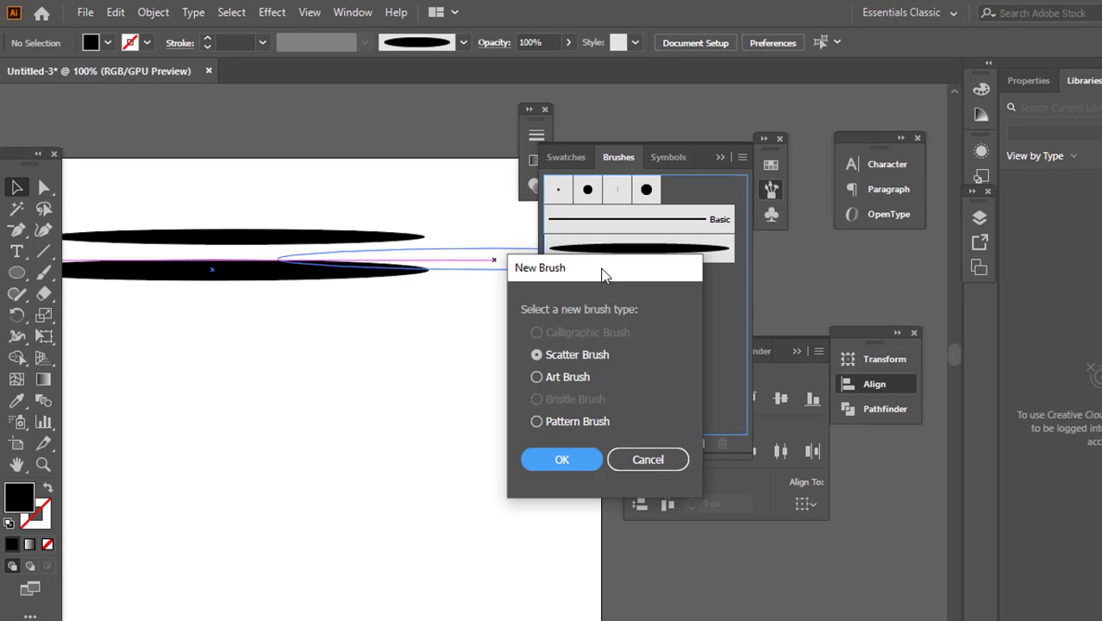
{"action": "left_click", "coordinate": [554, 381]}
{"action": "left_click", "coordinate": [573, 461]}
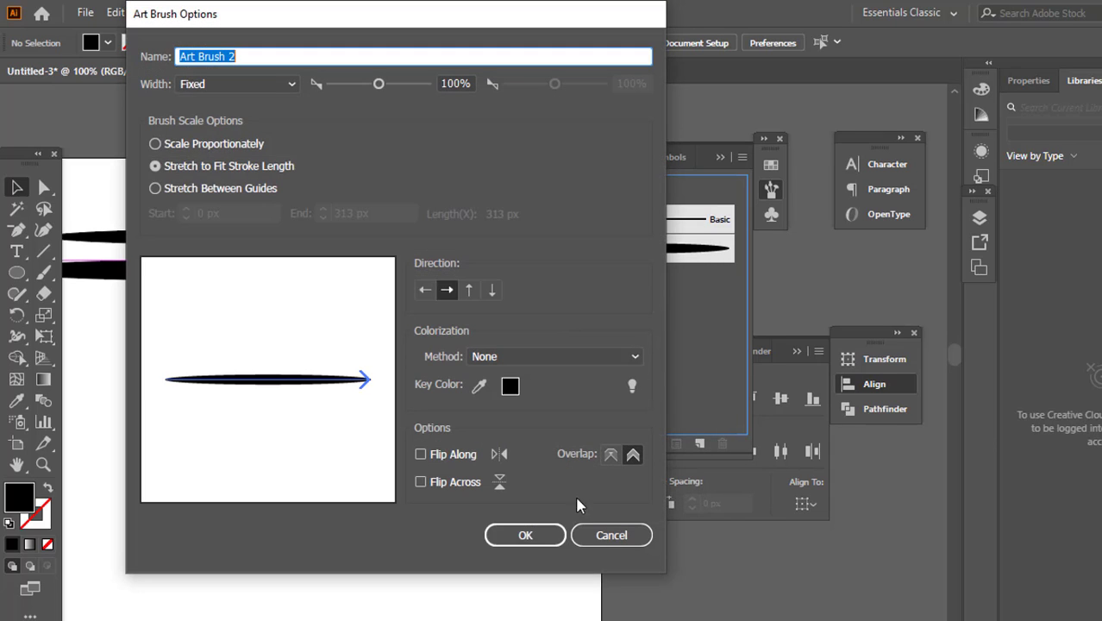
{"action": "left_click", "coordinate": [522, 603]}
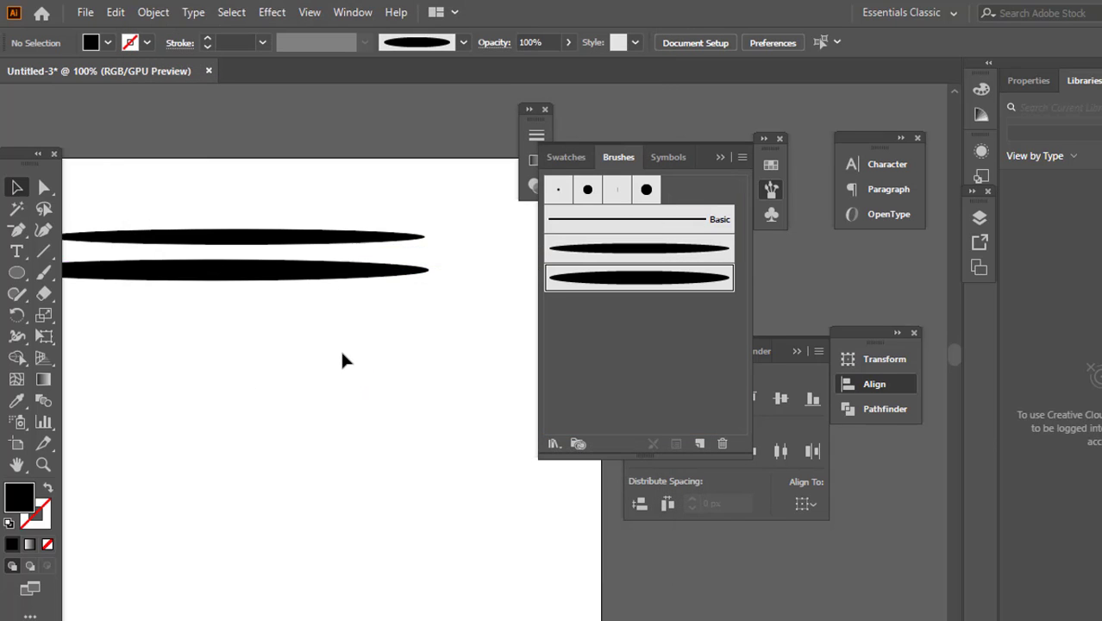
Draw a long, thin black rectangle of about 207 x 15 px below the two ellipses
{"action": "scroll", "coordinate": [343, 357], "scroll_direction": "left", "scroll_amount": 3}
{"action": "left_click_drag", "start_coordinate": [15, 278], "coordinate": [86, 271]}
{"action": "key", "text": "ctrl+minus"}
{"action": "scroll", "coordinate": [134, 328], "scroll_direction": "up", "scroll_amount": 3}
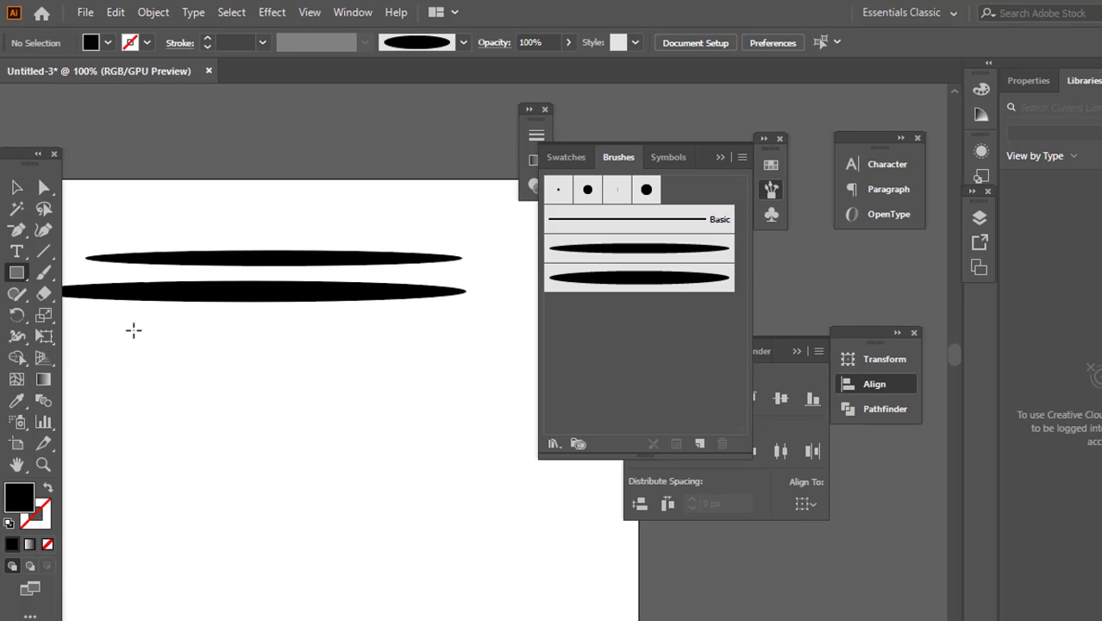
{"action": "left_click_drag", "start_coordinate": [79, 321], "coordinate": [509, 350]}
Round the two left corners of the rectangle to the maximum radius of 7.5 px with the Direct Selection tool
{"action": "left_click", "coordinate": [18, 192]}
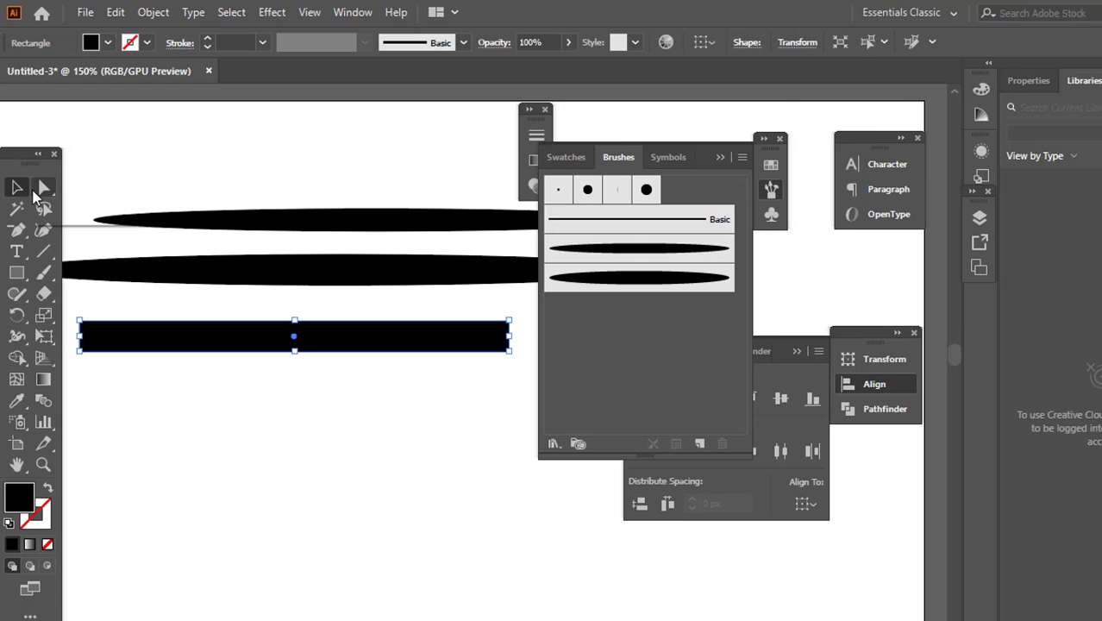
{"action": "left_click", "coordinate": [42, 189]}
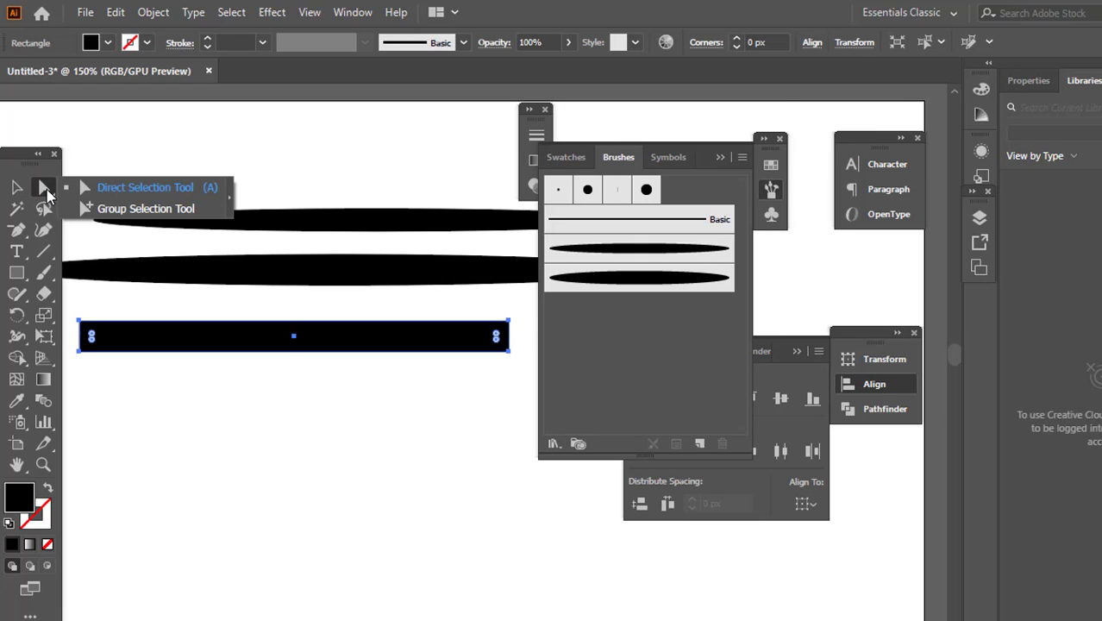
{"action": "left_click_drag", "start_coordinate": [69, 289], "coordinate": [100, 414]}
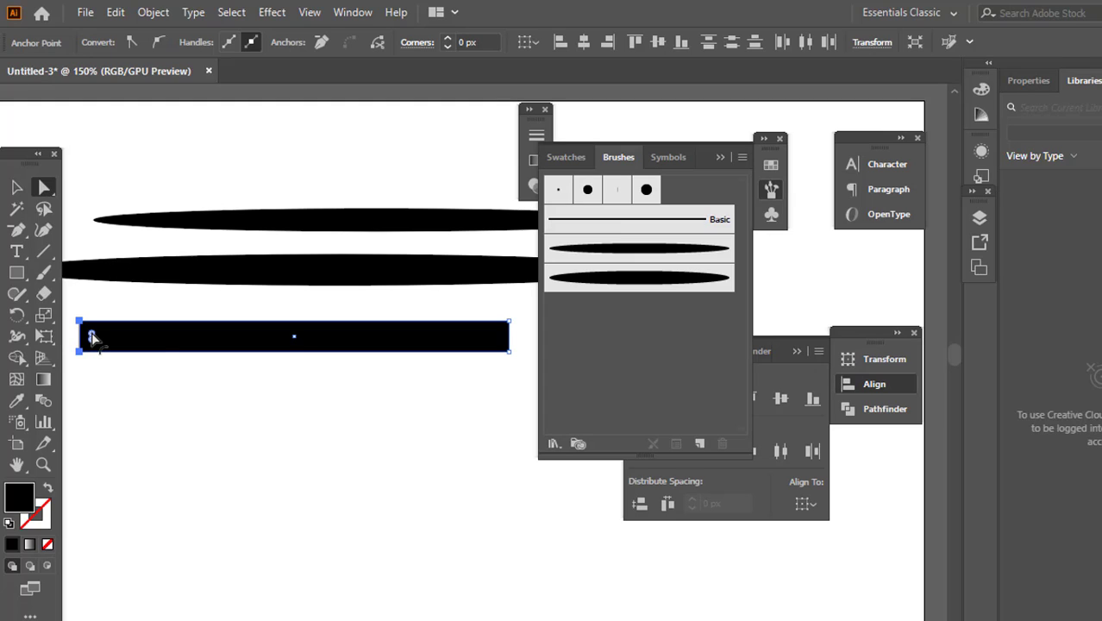
{"action": "left_click_drag", "start_coordinate": [92, 337], "coordinate": [102, 337]}
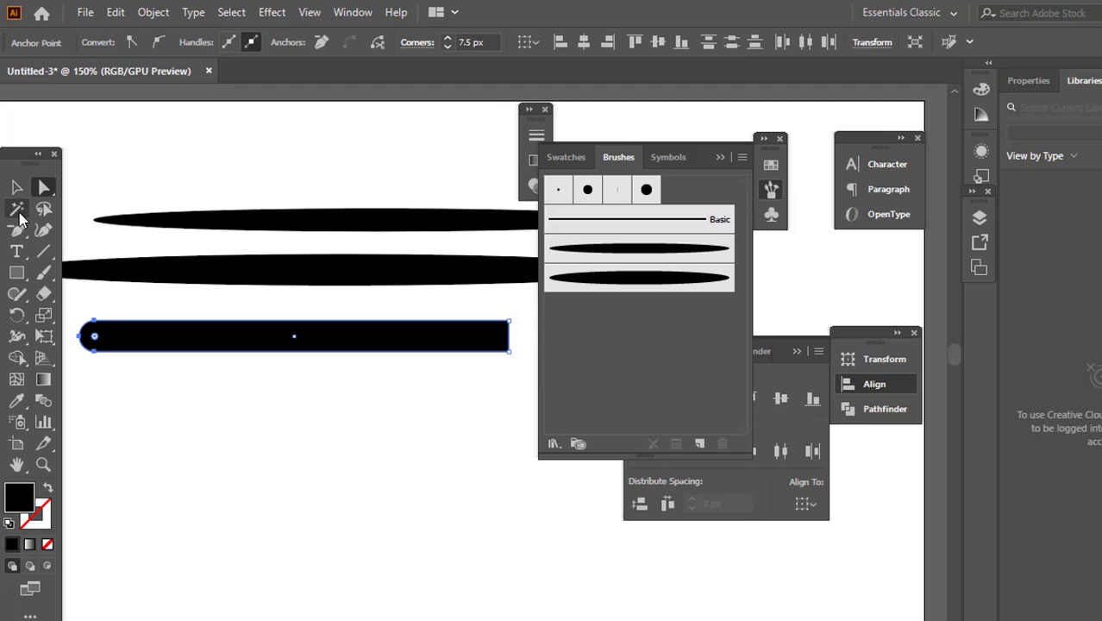
Delete the rectangle's upper-right anchor point so it tapers to a point, and deselect the shape
{"action": "left_click_drag", "start_coordinate": [17, 230], "coordinate": [155, 277]}
{"action": "left_click", "coordinate": [509, 321]}
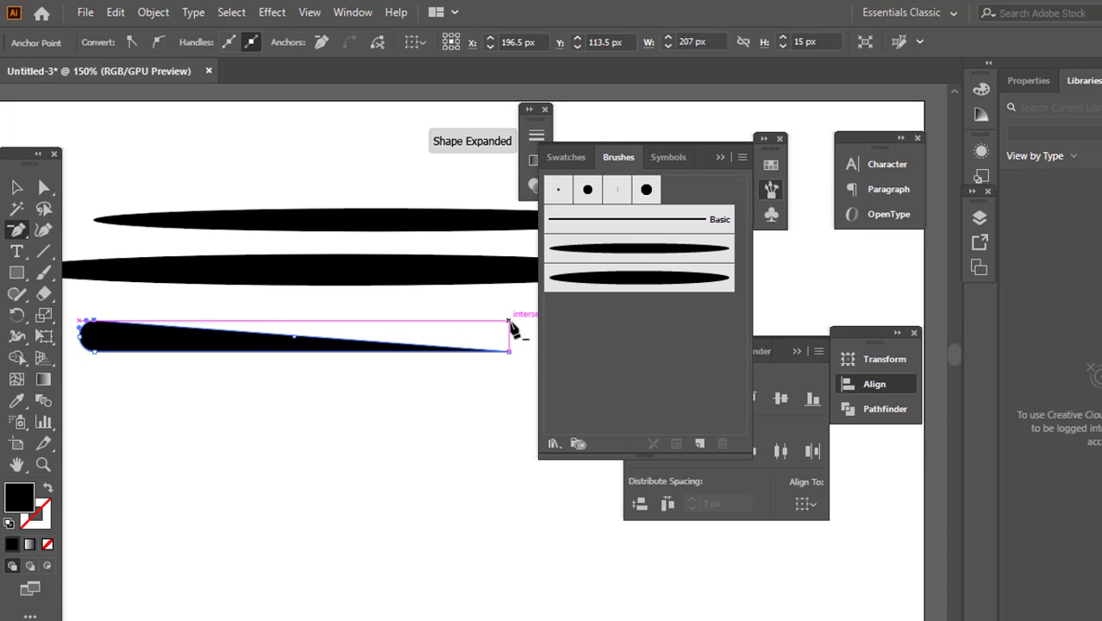
{"action": "left_click", "coordinate": [17, 188]}
{"action": "left_click", "coordinate": [175, 382]}
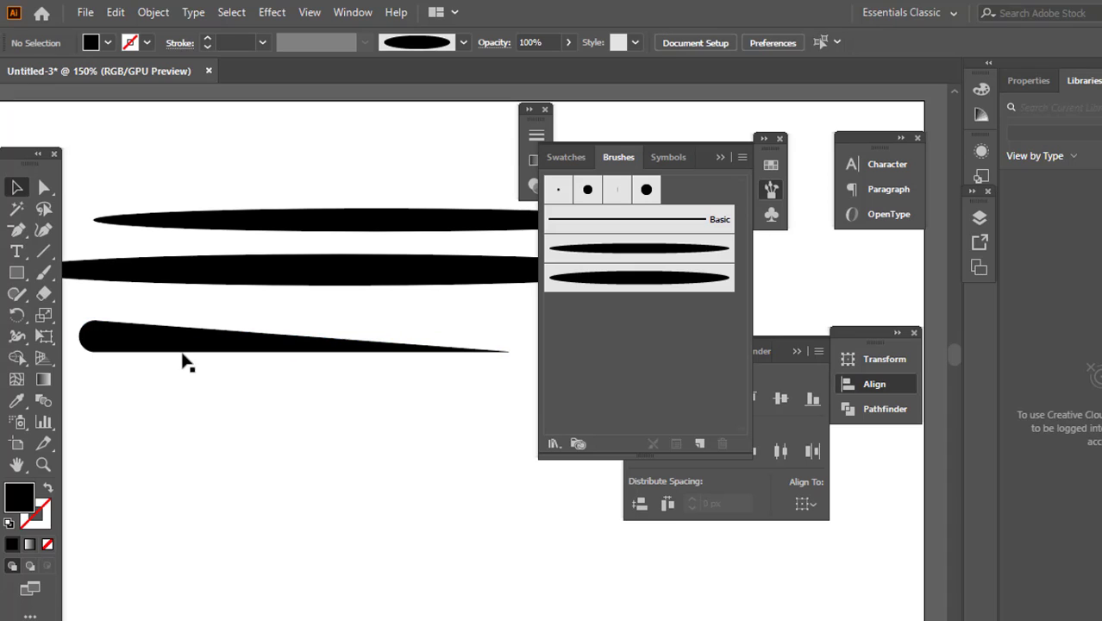
Duplicate the tapered shape just below itself, rotate the copy 180° and deselect it
{"action": "left_click_drag", "start_coordinate": [181, 354], "coordinate": [179, 403]}
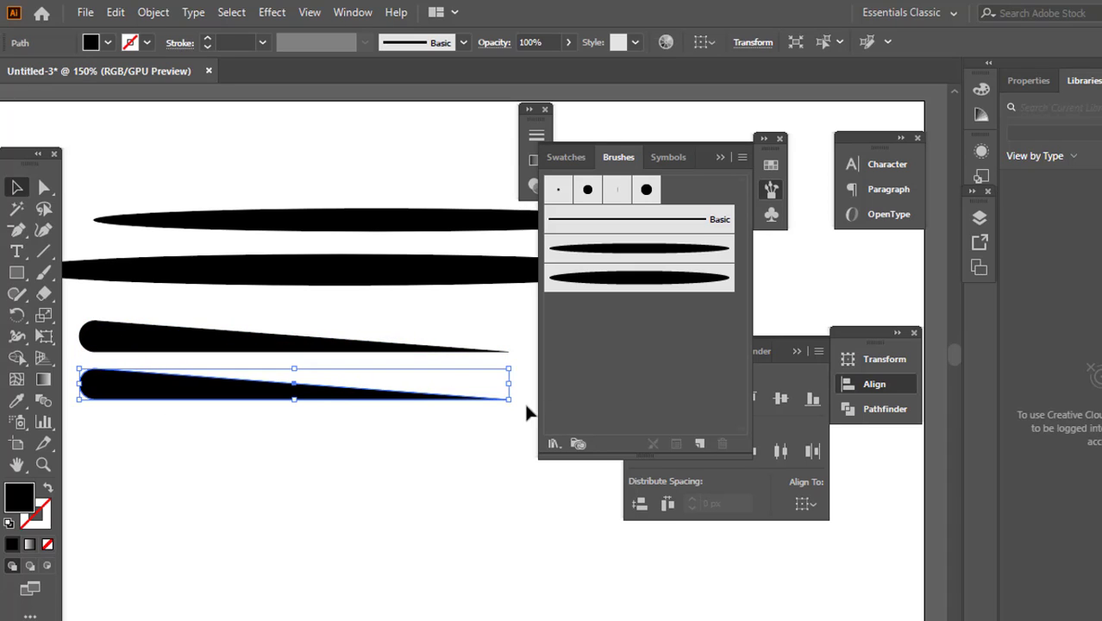
{"action": "left_click_drag", "start_coordinate": [518, 401], "coordinate": [176, 392]}
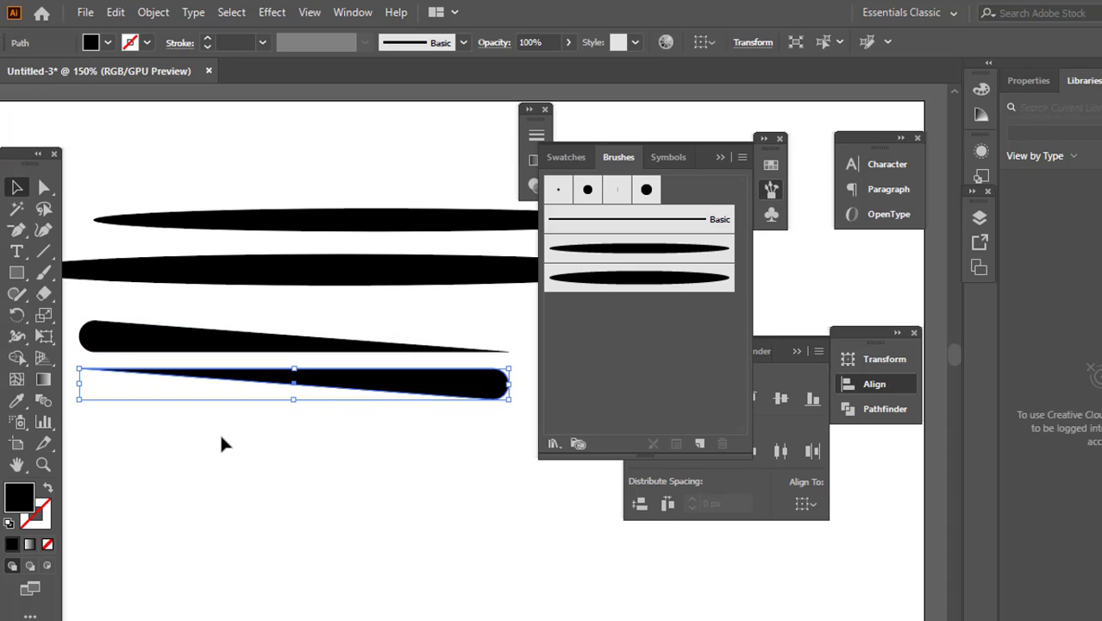
{"action": "left_click", "coordinate": [222, 444]}
Create a new Art Brush from the upper tapered shape with the default options
{"action": "left_click_drag", "start_coordinate": [298, 348], "coordinate": [616, 289]}
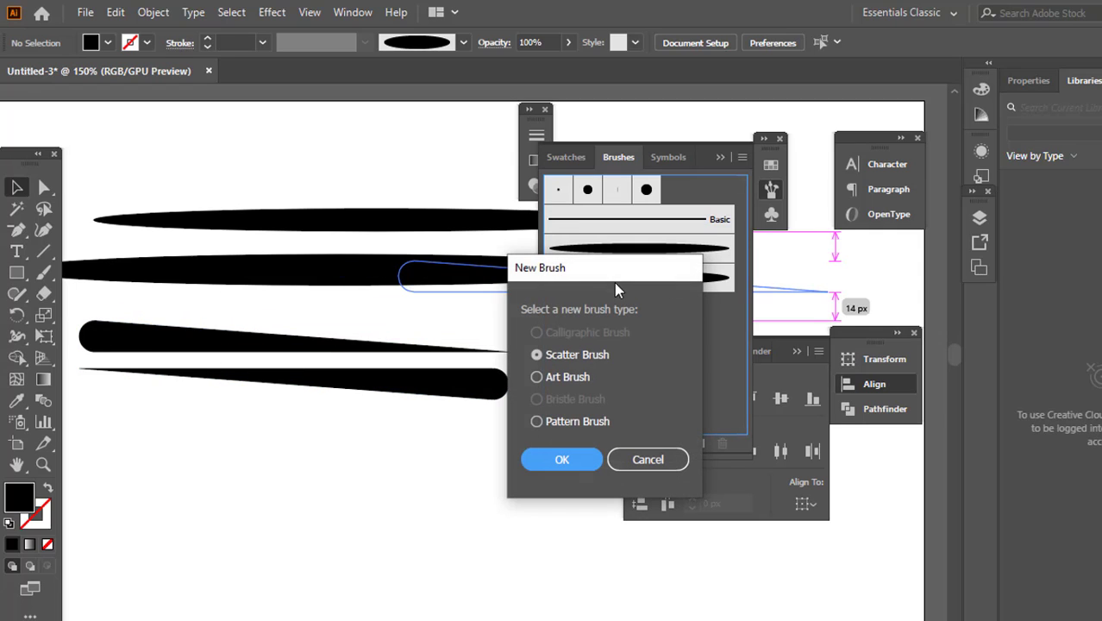
{"action": "left_click", "coordinate": [560, 379]}
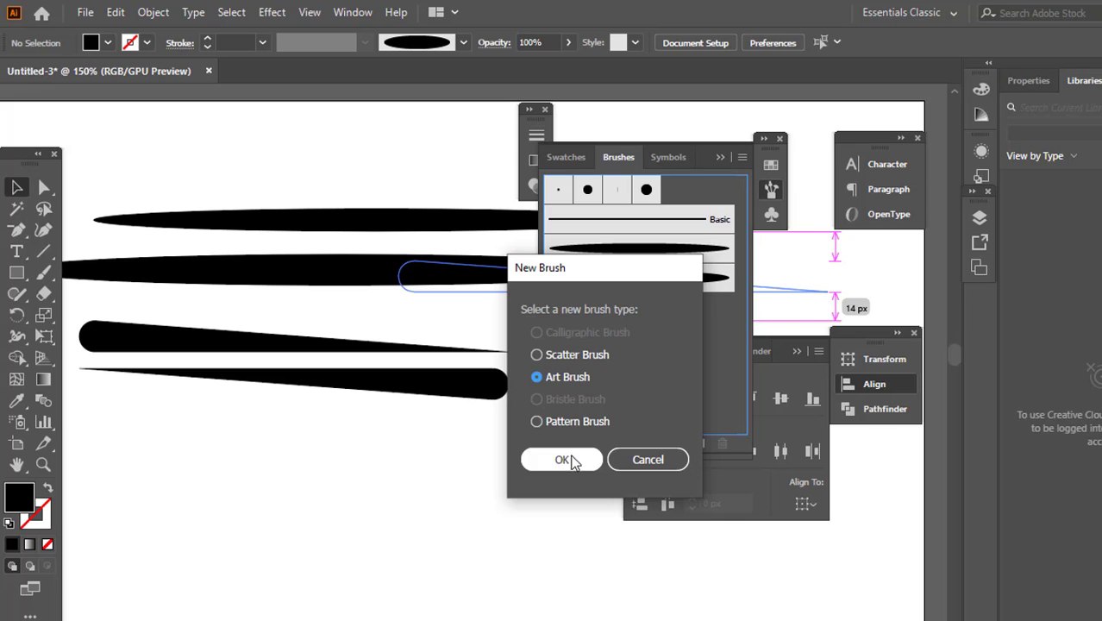
{"action": "left_click", "coordinate": [569, 460]}
{"action": "left_click", "coordinate": [523, 601]}
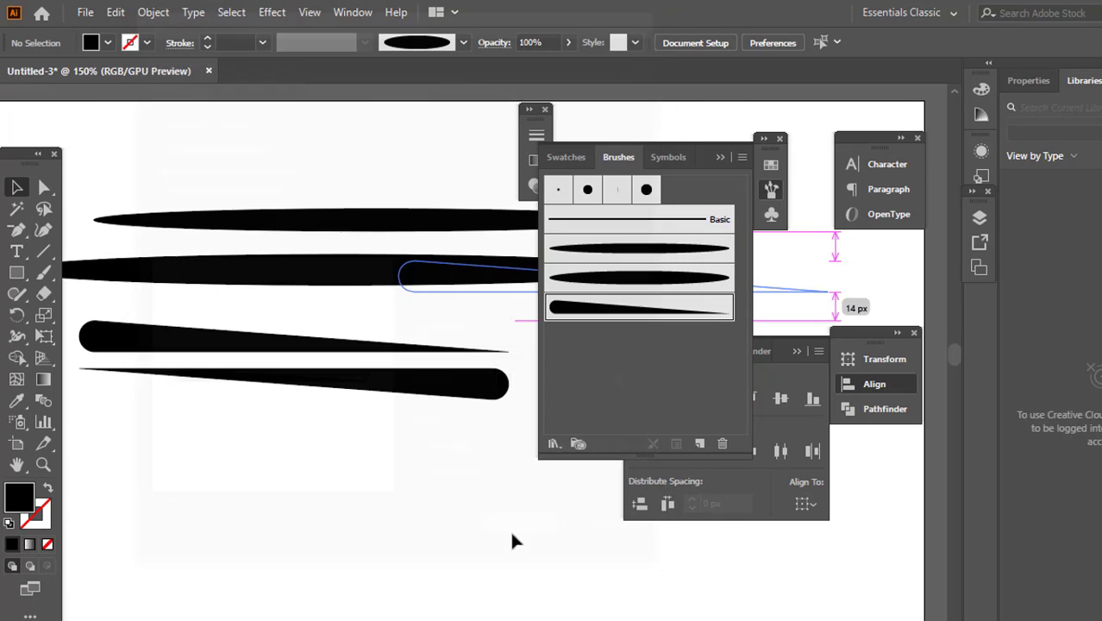
Create a new Art Brush from the rotated tapered copy with the default options
{"action": "left_click_drag", "start_coordinate": [462, 382], "coordinate": [620, 307]}
{"action": "left_click", "coordinate": [553, 377]}
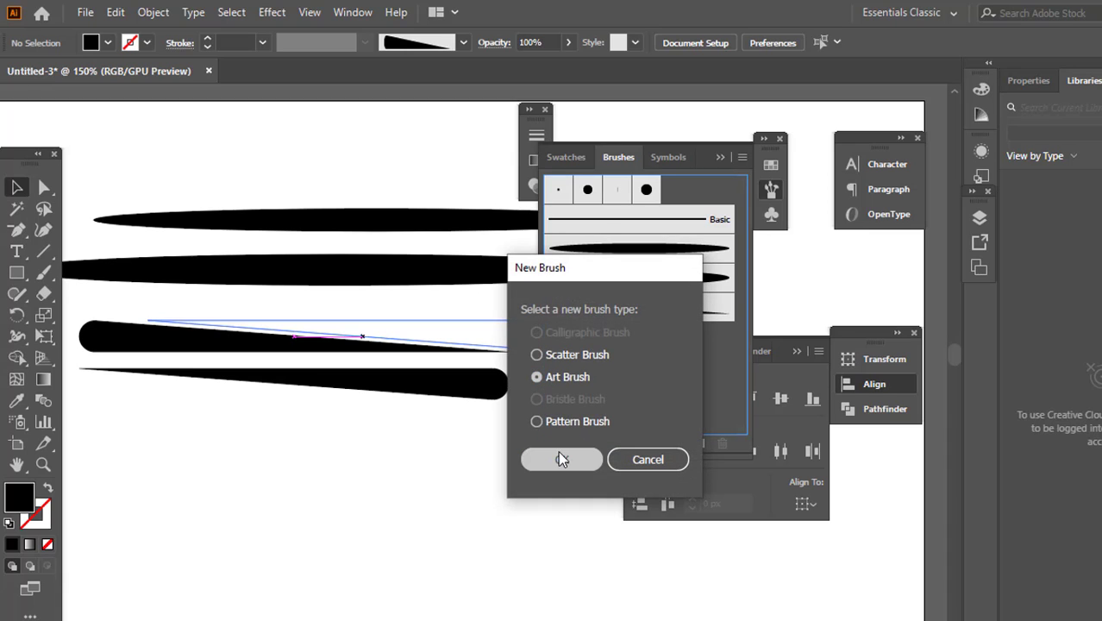
{"action": "left_click", "coordinate": [559, 454]}
{"action": "left_click", "coordinate": [524, 535]}
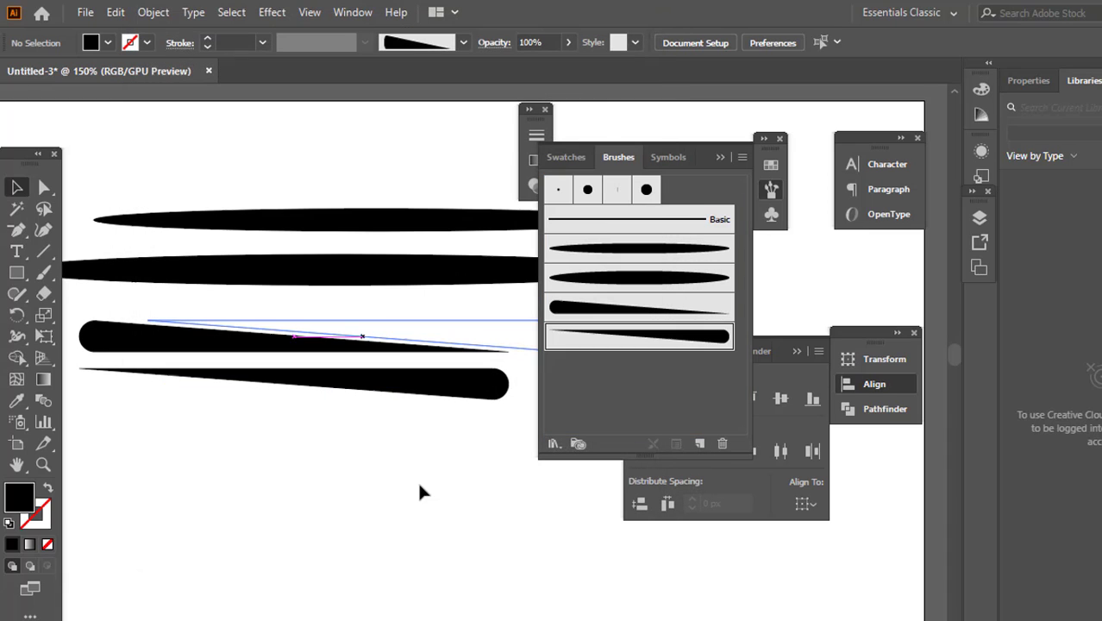
Draw a black ellipse below the tapered shapes and pull its right anchor point inward to form a two-pronged fork
{"action": "scroll", "coordinate": [429, 466], "scroll_direction": "down", "scroll_amount": 2}
{"action": "left_click_drag", "start_coordinate": [17, 274], "coordinate": [372, 322]}
{"action": "key", "text": "a"}
{"action": "scroll", "coordinate": [517, 379], "scroll_direction": "up", "scroll_amount": 4}
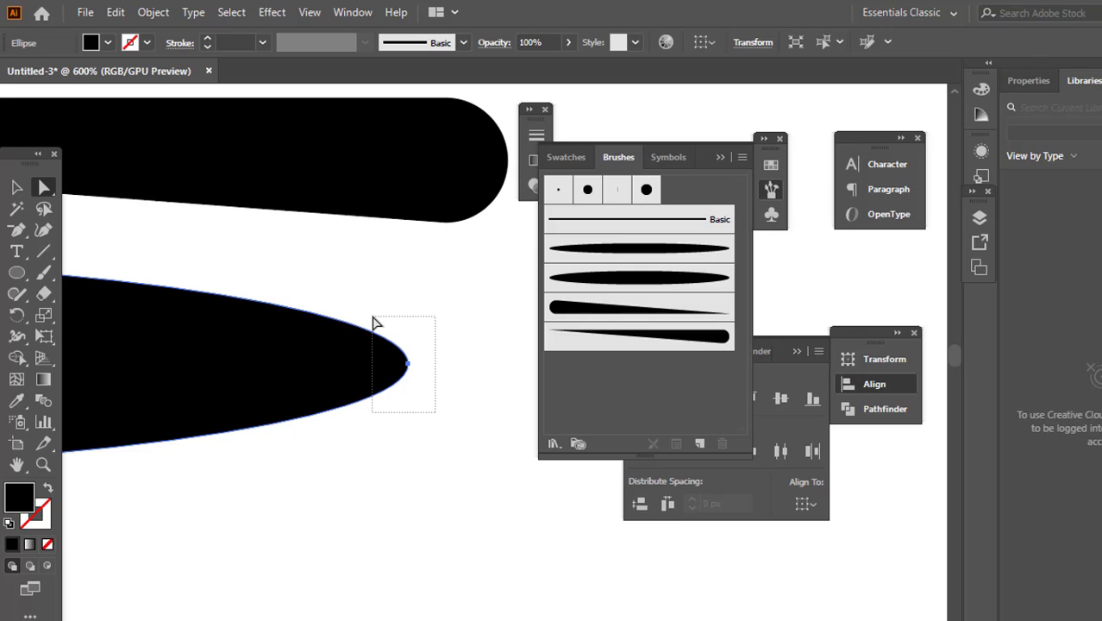
{"action": "mouse_move", "coordinate": [373, 322]}
{"action": "left_mouse_down"}
{"action": "mouse_move", "coordinate": [366, 336]}
{"action": "mouse_move", "coordinate": [374, 309]}
{"action": "left_mouse_up"}
{"action": "scroll", "coordinate": [454, 377], "scroll_direction": "down", "scroll_amount": 4}
{"action": "mouse_move", "coordinate": [443, 369]}
{"action": "left_mouse_down"}
{"action": "mouse_move", "coordinate": [103, 379]}
{"action": "mouse_move", "coordinate": [243, 386]}
{"action": "left_mouse_up"}
{"action": "left_click", "coordinate": [16, 186]}
{"action": "left_click", "coordinate": [193, 435]}
Create a new Art Brush from the two-pronged fork shape with the default options and deselect the shape
{"action": "scroll", "coordinate": [181, 422], "scroll_direction": "left", "scroll_amount": 2}
{"action": "mouse_move", "coordinate": [199, 475]}
{"action": "left_mouse_down"}
{"action": "mouse_move", "coordinate": [241, 387]}
{"action": "mouse_move", "coordinate": [592, 338]}
{"action": "left_mouse_up"}
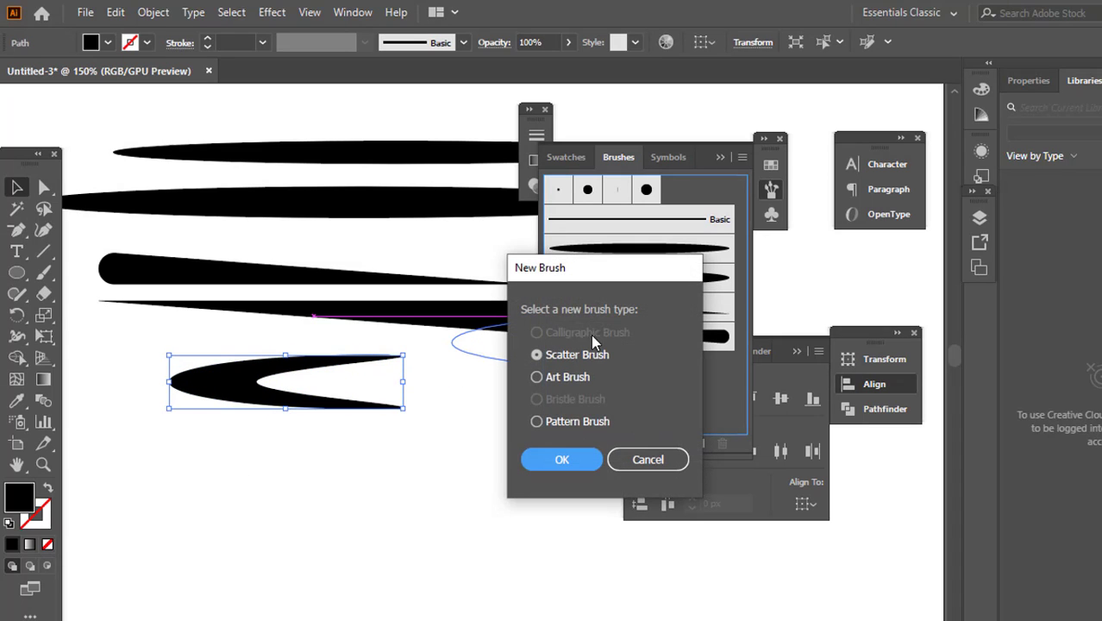
{"action": "left_click", "coordinate": [578, 380]}
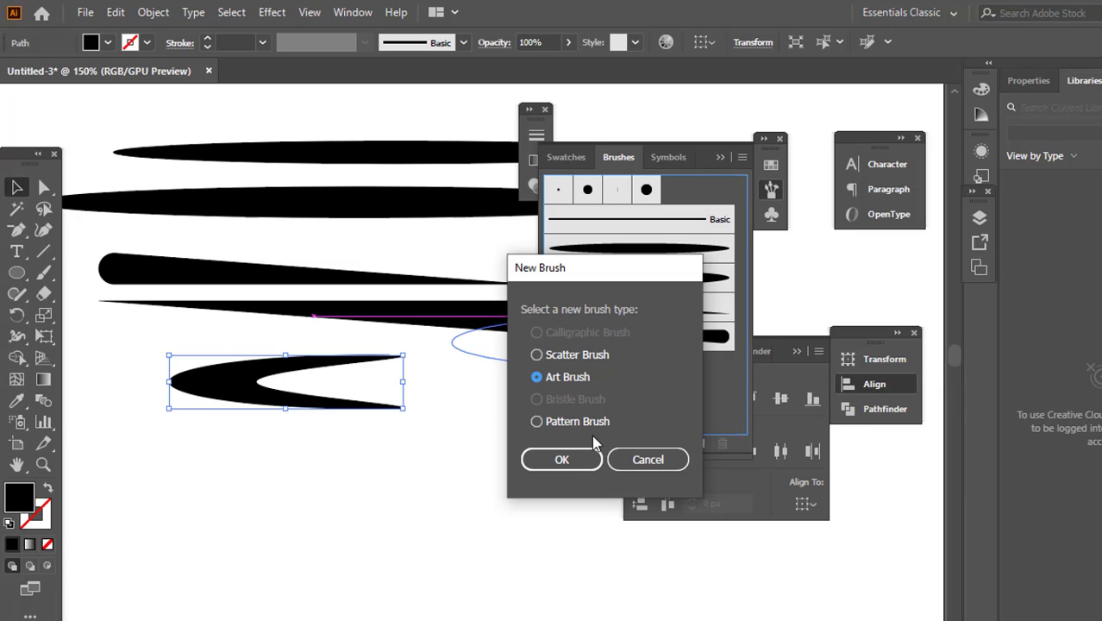
{"action": "left_click", "coordinate": [561, 459]}
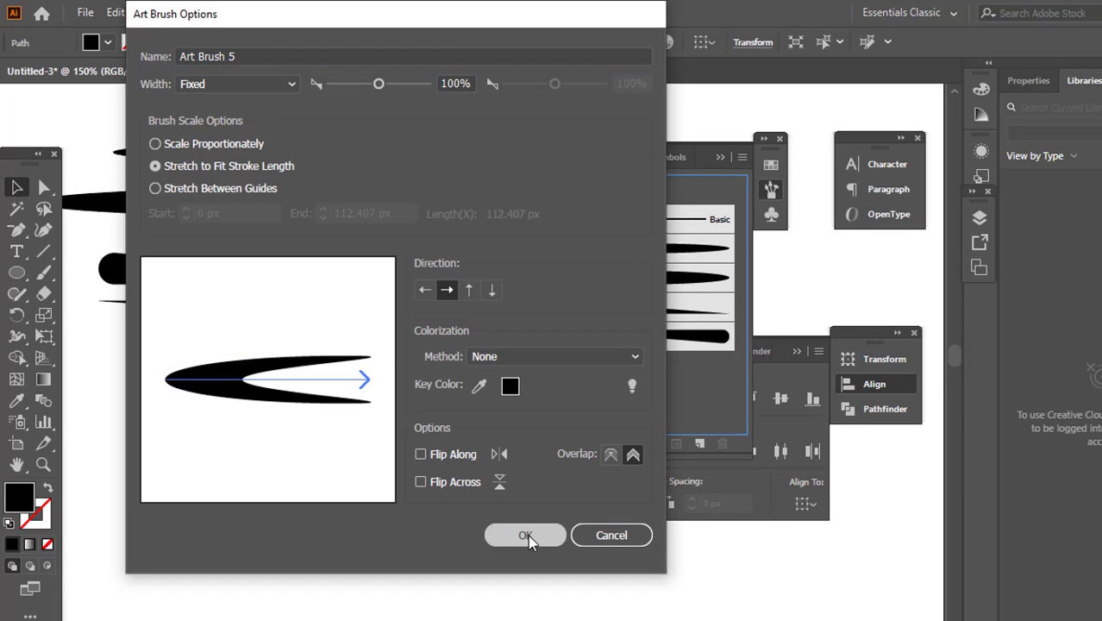
{"action": "left_click", "coordinate": [527, 533]}
{"action": "left_click", "coordinate": [211, 471]}
Draw a black circle below the fork shape with the Ellipse tool
{"action": "left_click", "coordinate": [17, 273]}
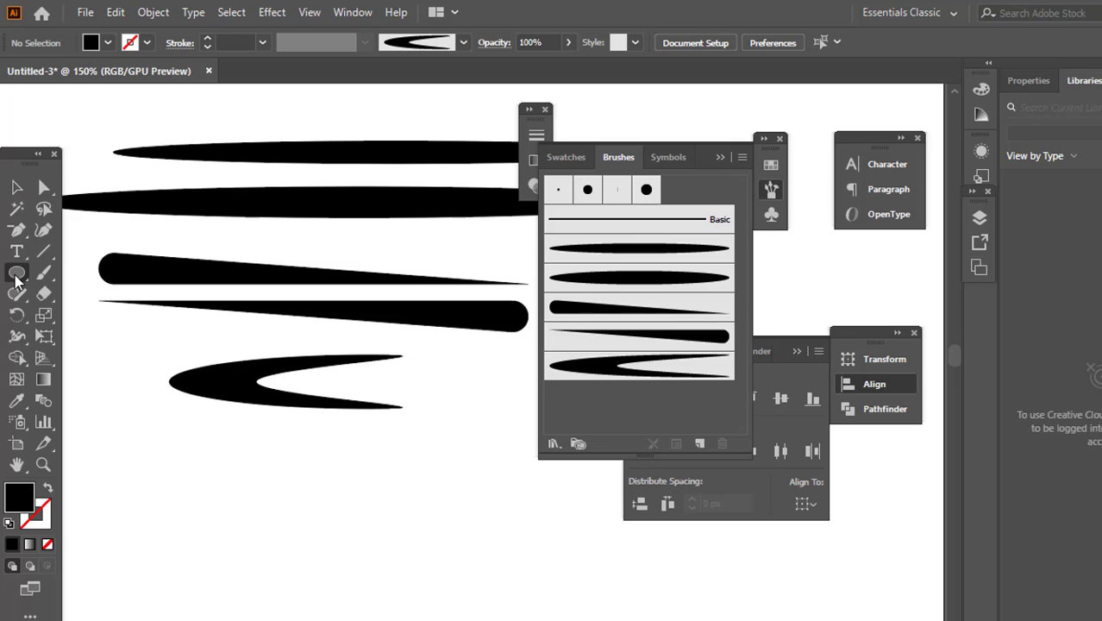
{"action": "scroll", "coordinate": [283, 440], "scroll_direction": "down", "scroll_amount": 2}
{"action": "scroll", "coordinate": [283, 440], "scroll_direction": "up", "scroll_amount": 3}
{"action": "left_click_drag", "start_coordinate": [214, 325], "coordinate": [260, 407]}
Duplicate the circle to its right and scale the copy down slightly
{"action": "left_click", "coordinate": [17, 187]}
{"action": "left_click_drag", "start_coordinate": [156, 349], "coordinate": [401, 350]}
{"action": "scroll", "coordinate": [286, 247], "scroll_direction": "right", "scroll_amount": 3}
{"action": "left_click_drag", "start_coordinate": [271, 242], "coordinate": [282, 264]}
{"action": "left_click", "coordinate": [246, 217]}
Add two more circle copies to the right, scaling each one smaller than the previous circle
{"action": "scroll", "coordinate": [248, 225], "scroll_direction": "right", "scroll_amount": 3}
{"action": "left_click_drag", "start_coordinate": [223, 325], "coordinate": [431, 347]}
{"action": "left_click_drag", "start_coordinate": [376, 263], "coordinate": [378, 284]}
{"action": "scroll", "coordinate": [352, 300], "scroll_direction": "right", "scroll_amount": 6}
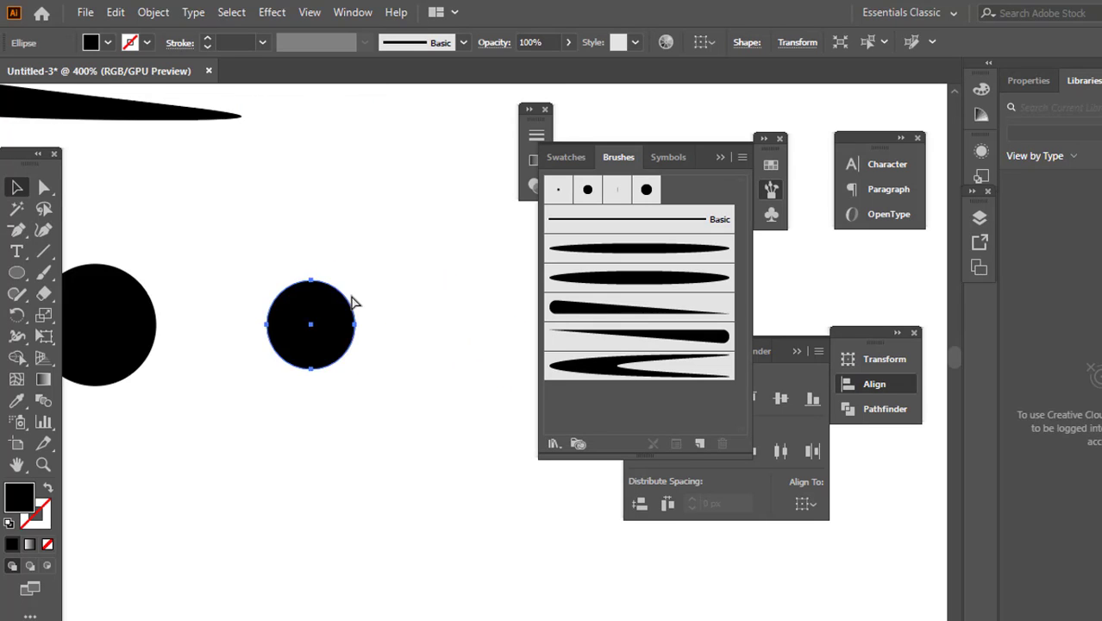
{"action": "left_click_drag", "start_coordinate": [202, 325], "coordinate": [406, 324]}
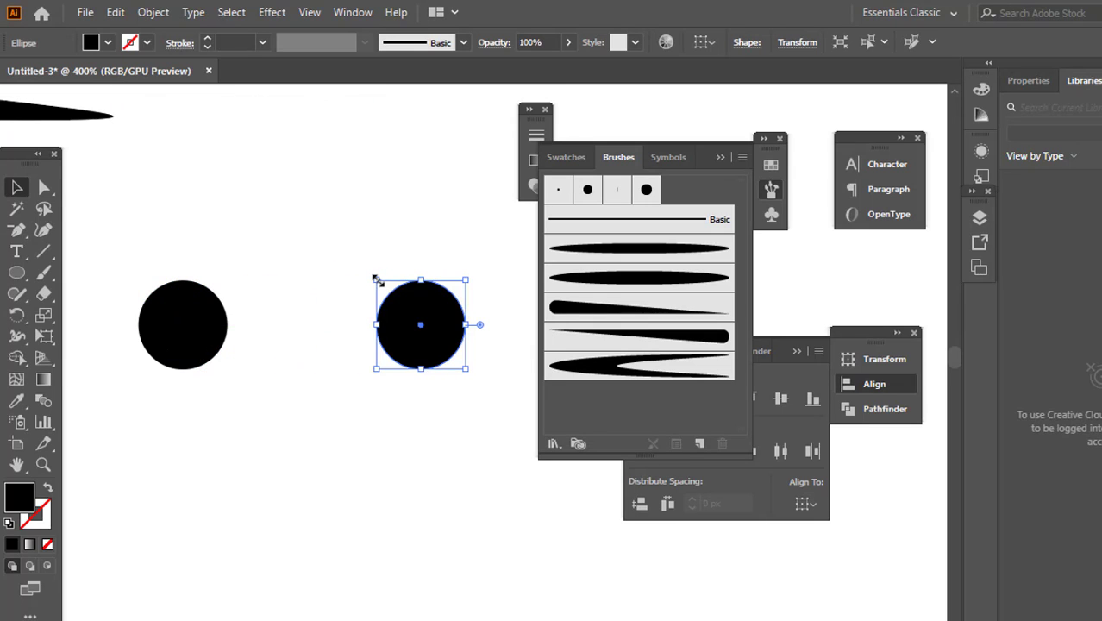
{"action": "left_click_drag", "start_coordinate": [376, 277], "coordinate": [398, 298]}
{"action": "left_click", "coordinate": [479, 331]}
Move the third and fourth circles left to tighten the gaps in the row
{"action": "scroll", "coordinate": [481, 334], "scroll_direction": "down", "scroll_amount": 2}
{"action": "scroll", "coordinate": [478, 330], "scroll_direction": "down", "scroll_amount": 1}
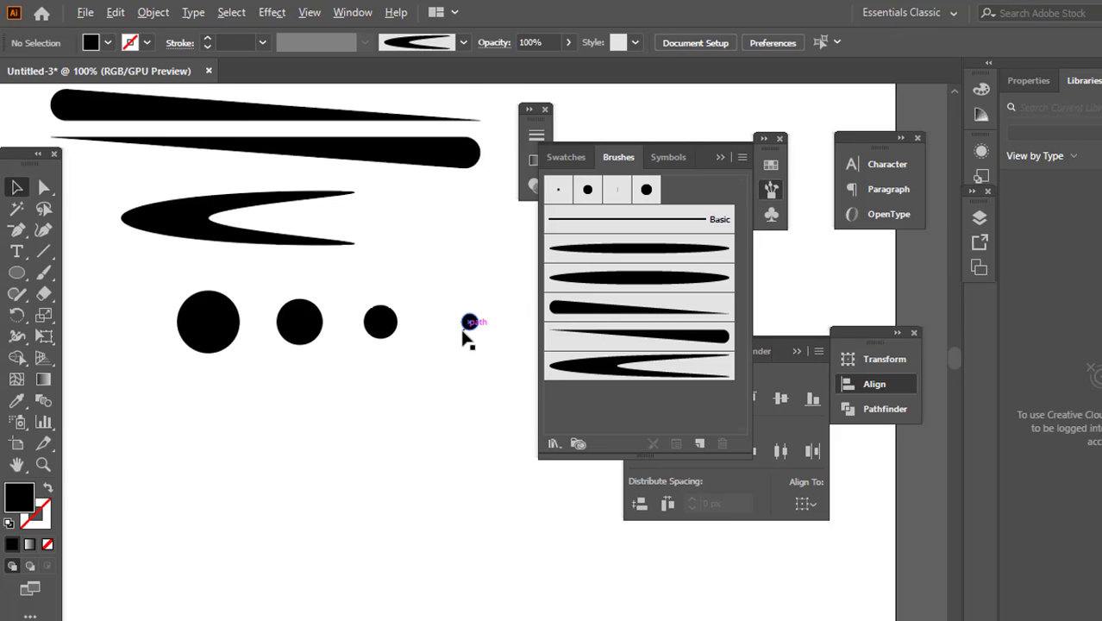
{"action": "scroll", "coordinate": [468, 332], "scroll_direction": "up", "scroll_amount": 2}
{"action": "left_click_drag", "start_coordinate": [297, 318], "coordinate": [264, 318]}
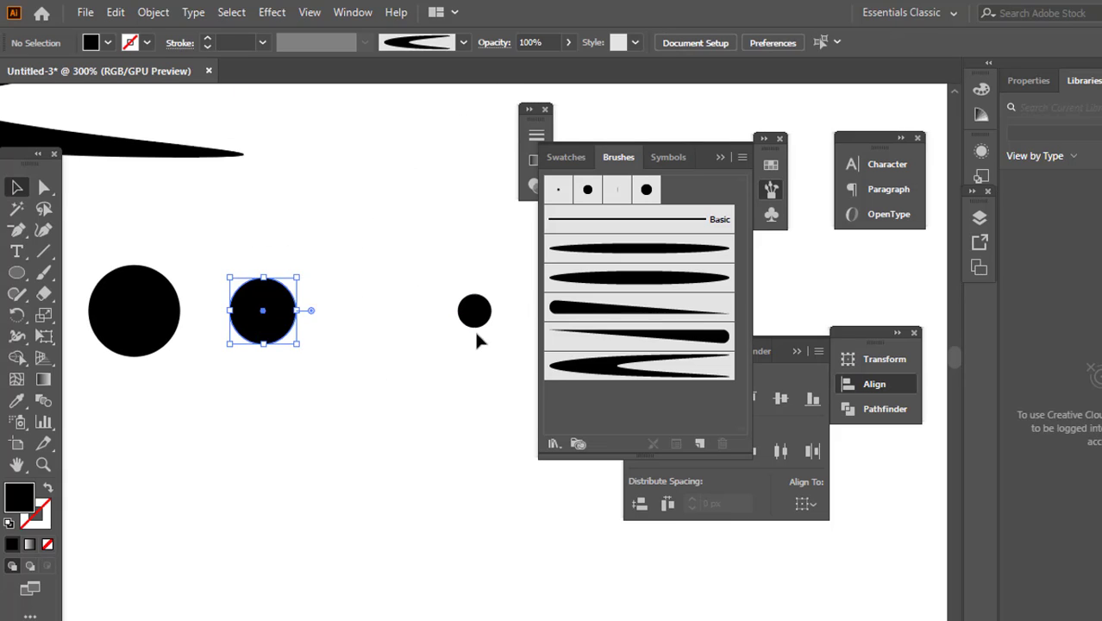
{"action": "left_click_drag", "start_coordinate": [474, 328], "coordinate": [359, 317]}
{"action": "left_click", "coordinate": [461, 407]}
Nudge the circles in the row further left to even out their spacing, then deselect
{"action": "scroll", "coordinate": [462, 407], "scroll_direction": "down", "scroll_amount": 2}
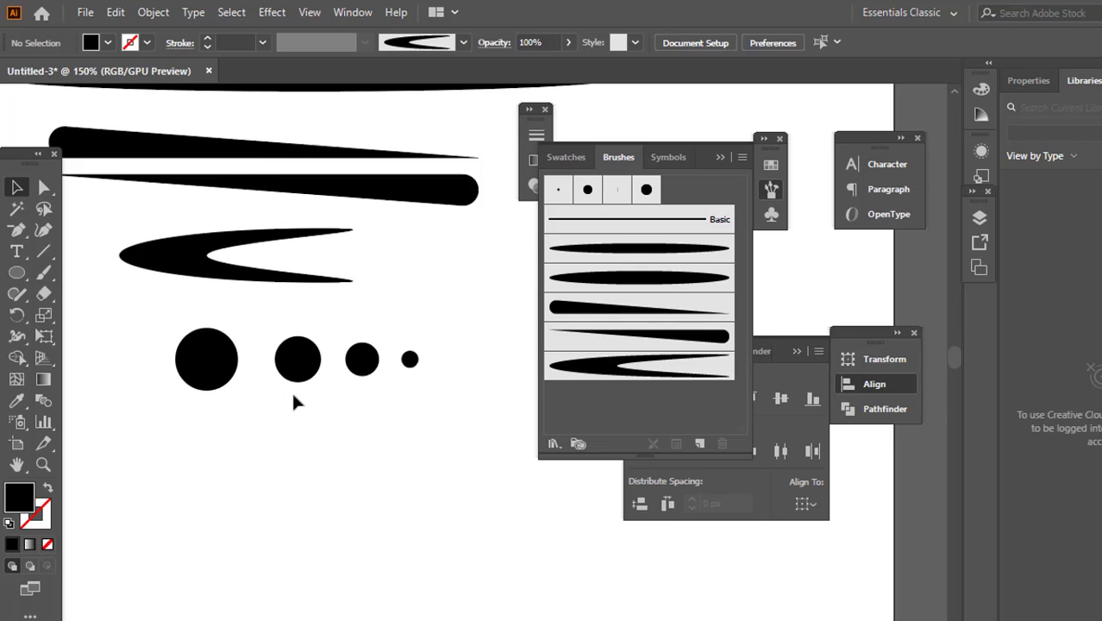
{"action": "scroll", "coordinate": [274, 384], "scroll_direction": "up", "scroll_amount": 2}
{"action": "left_click_drag", "start_coordinate": [319, 347], "coordinate": [290, 348]}
{"action": "mouse_move", "coordinate": [442, 352]}
{"action": "left_mouse_down"}
{"action": "mouse_move", "coordinate": [400, 337]}
{"action": "mouse_move", "coordinate": [427, 357]}
{"action": "left_mouse_up"}
{"action": "left_click", "coordinate": [411, 418]}
Select all four circles, check the Align To setting and distribute them evenly by their horizontal centers
{"action": "scroll", "coordinate": [478, 453], "scroll_direction": "down", "scroll_amount": 2}
{"action": "left_click_drag", "start_coordinate": [480, 432], "coordinate": [222, 339]}
{"action": "left_click", "coordinate": [507, 422]}
{"action": "left_click_drag", "start_coordinate": [509, 421], "coordinate": [259, 338]}
{"action": "left_click", "coordinate": [792, 374]}
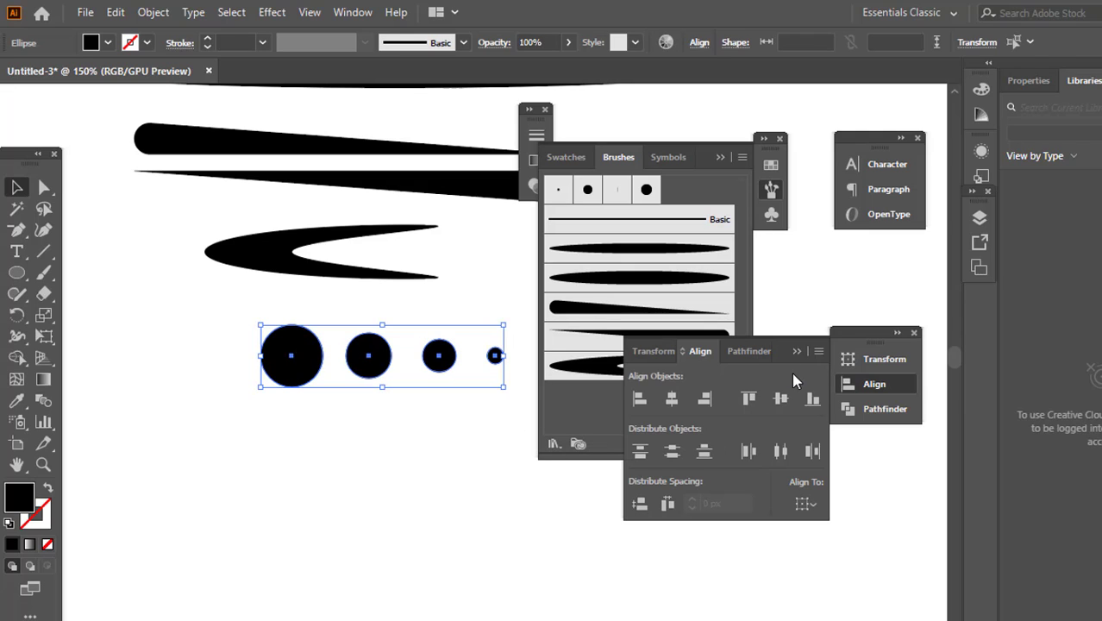
{"action": "left_click", "coordinate": [805, 504]}
{"action": "left_click", "coordinate": [842, 524]}
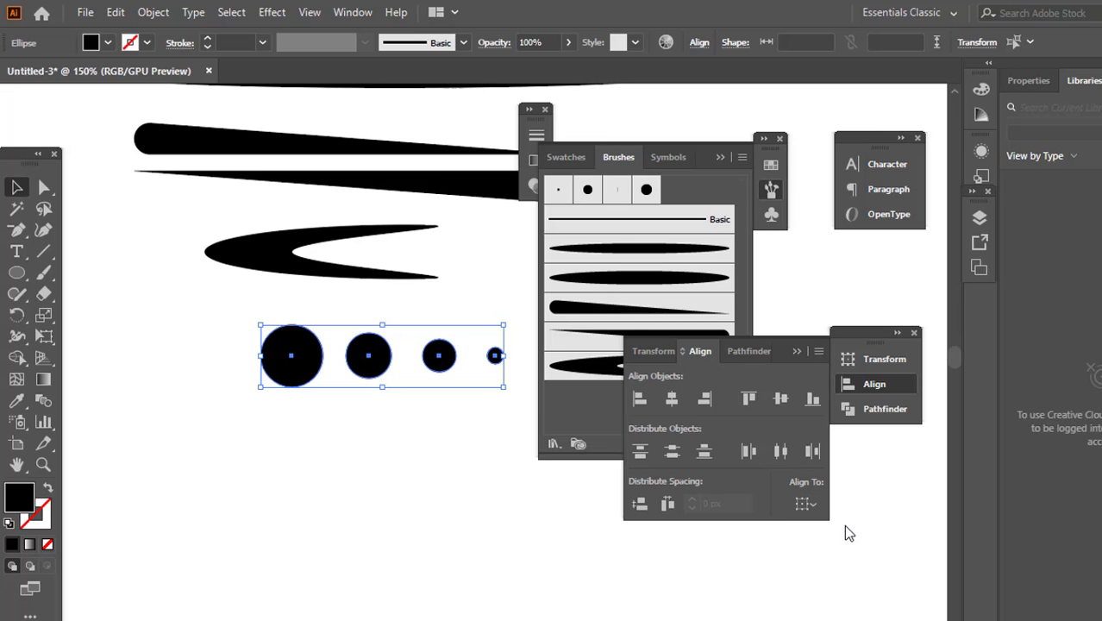
{"action": "left_click", "coordinate": [778, 451]}
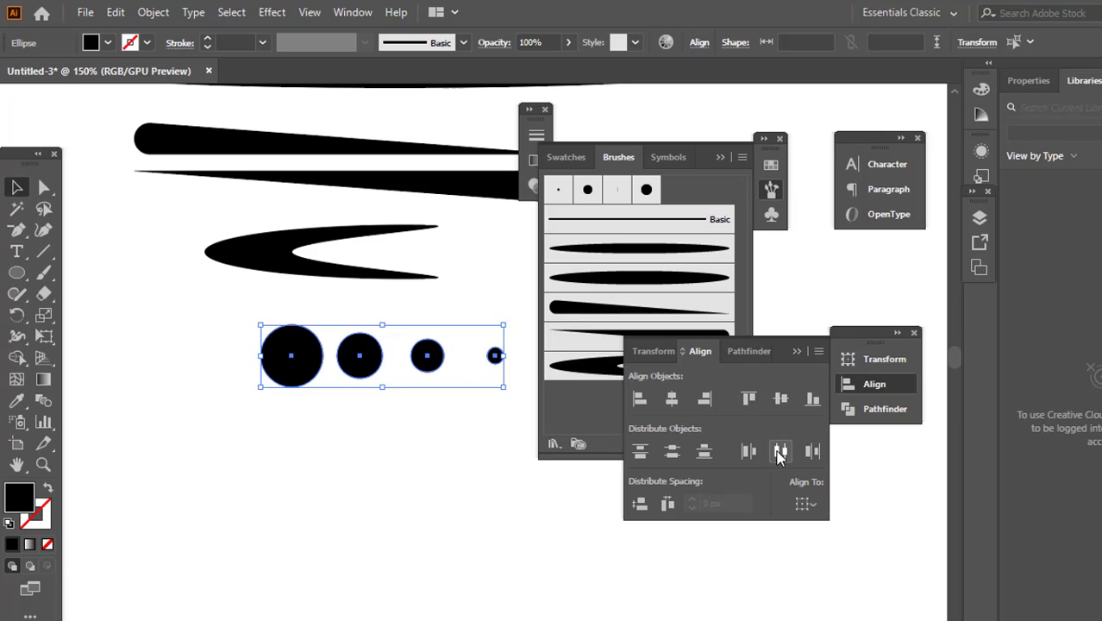
Select the four shrinking circles and group them
{"action": "left_click", "coordinate": [148, 353]}
{"action": "left_click_drag", "start_coordinate": [211, 339], "coordinate": [535, 459]}
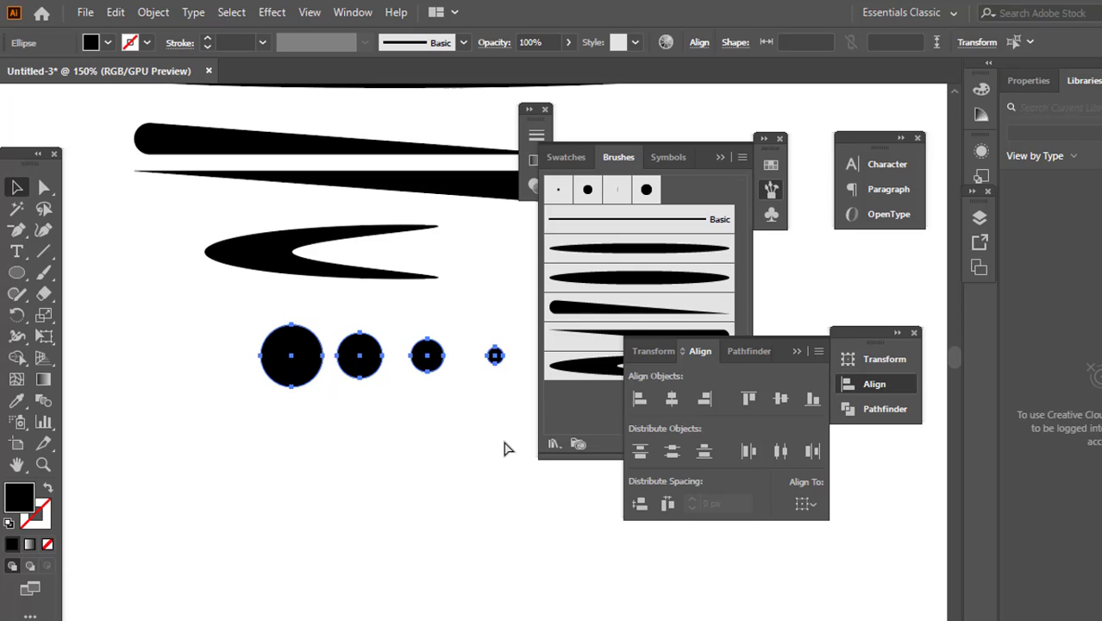
{"action": "key", "text": "ctrl+g"}
Reflect a copy of the circle group across the vertical axis and place it beside the original, largest circles facing each other
{"action": "right_click", "coordinate": [334, 348]}
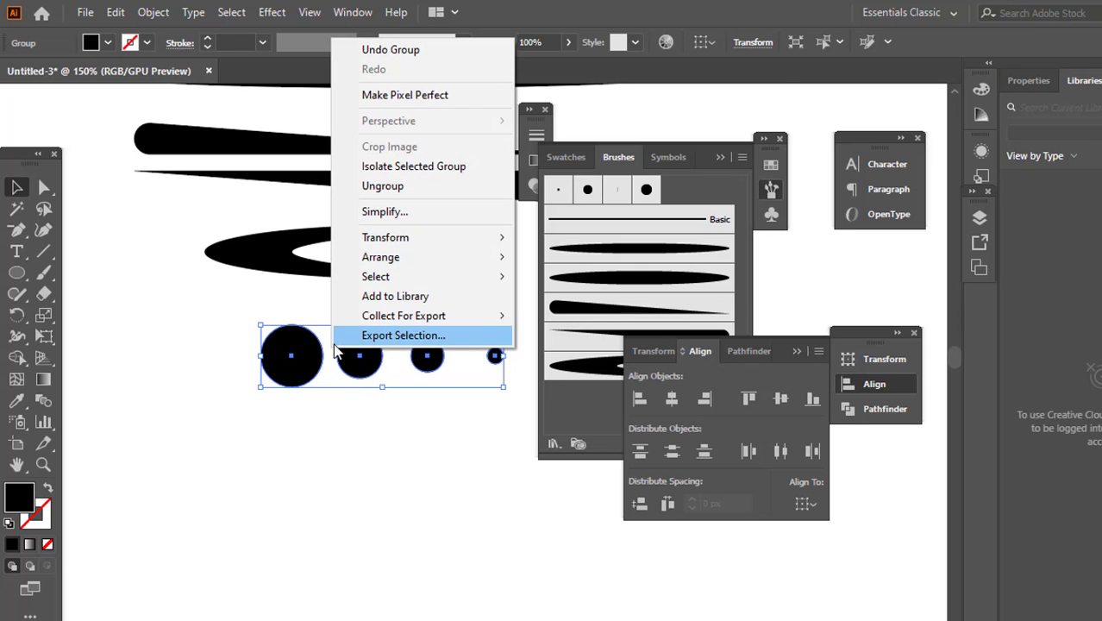
{"action": "mouse_move", "coordinate": [375, 239]}
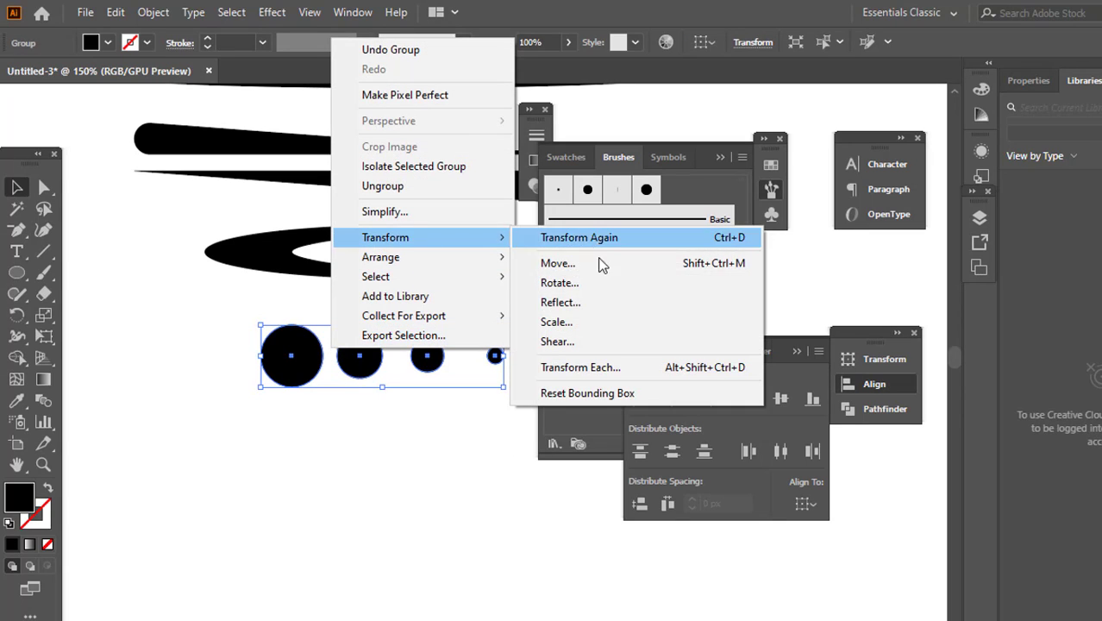
{"action": "left_click", "coordinate": [604, 308]}
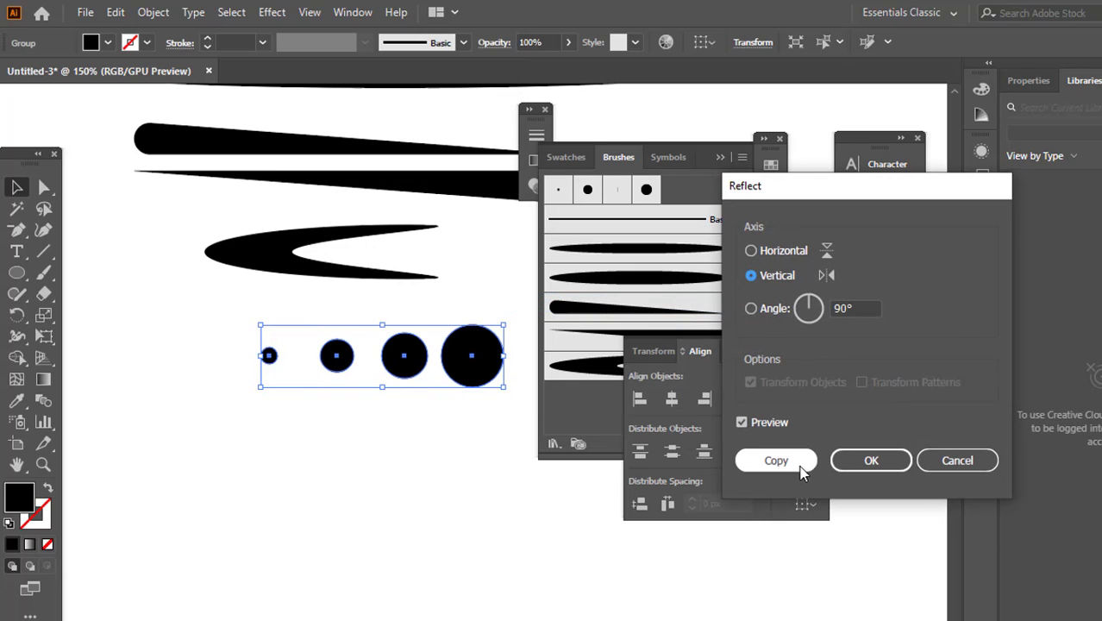
{"action": "left_click", "coordinate": [776, 459]}
{"action": "left_click_drag", "start_coordinate": [423, 378], "coordinate": [210, 385]}
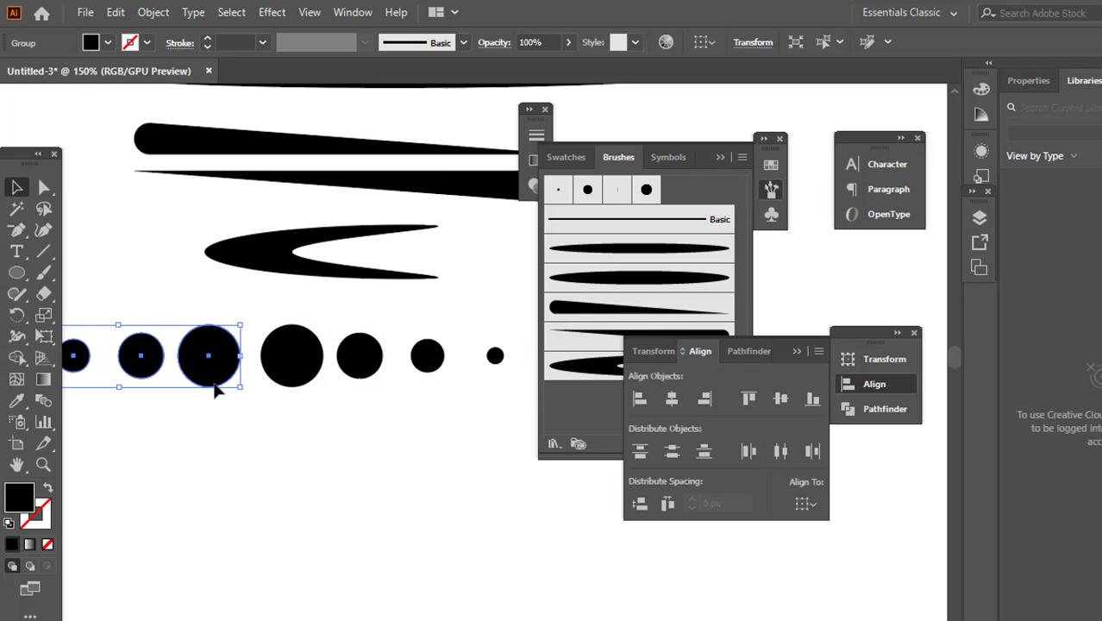
Select both mirrored circle groups and combine them into a single group
{"action": "left_click", "coordinate": [380, 444]}
{"action": "key", "text": "ctrl+minus"}
{"action": "left_click_drag", "start_coordinate": [457, 448], "coordinate": [128, 395]}
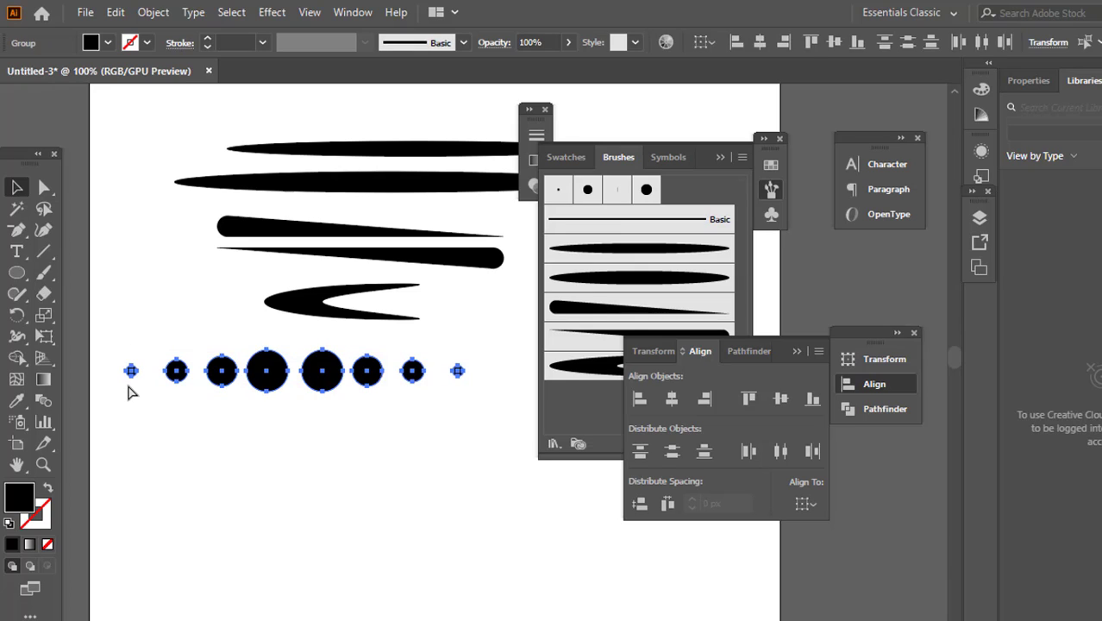
{"action": "left_click", "coordinate": [158, 403]}
Create a new Art Brush from the mirrored row of circles and collapse the Align panel
{"action": "mouse_move", "coordinate": [319, 376]}
{"action": "left_mouse_down"}
{"action": "mouse_move", "coordinate": [310, 369]}
{"action": "mouse_move", "coordinate": [615, 305]}
{"action": "left_mouse_up"}
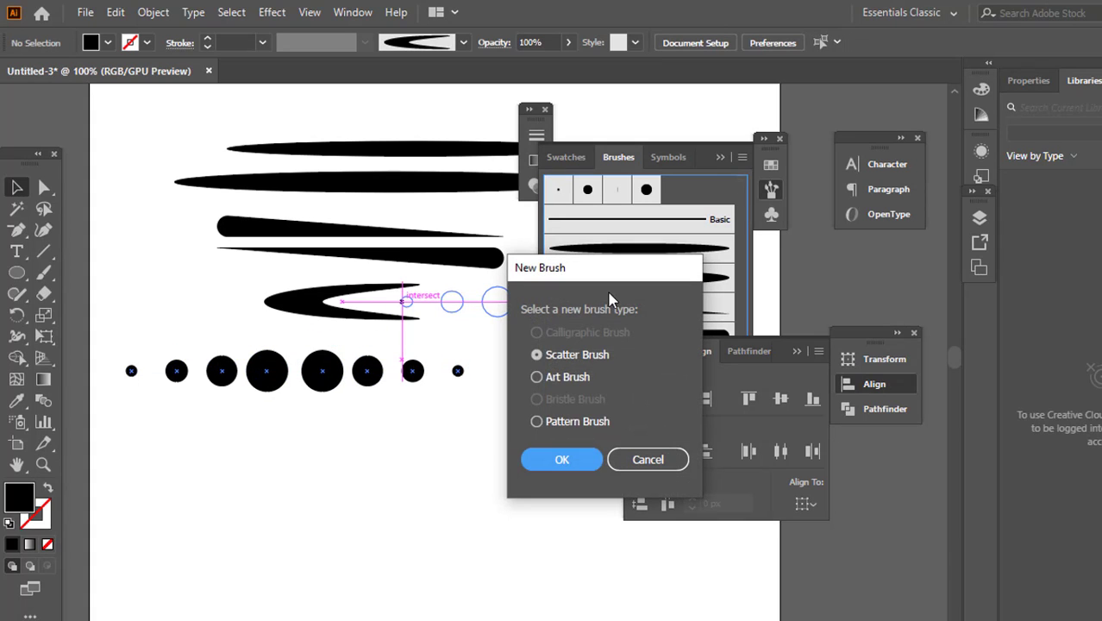
{"action": "left_click", "coordinate": [553, 375]}
{"action": "left_click", "coordinate": [561, 461]}
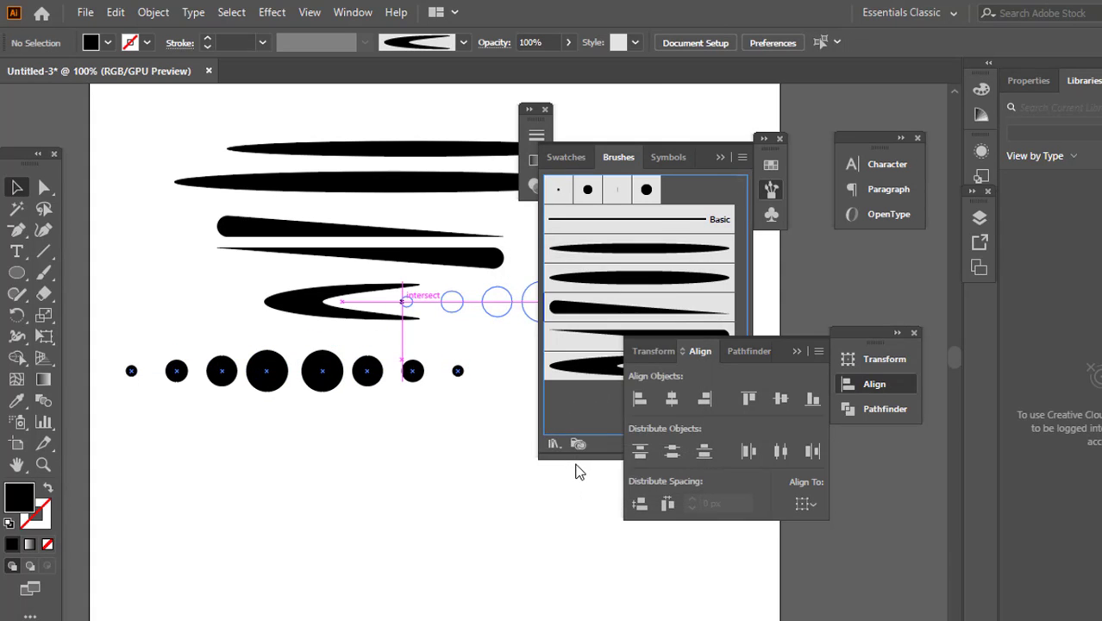
{"action": "left_click", "coordinate": [523, 535]}
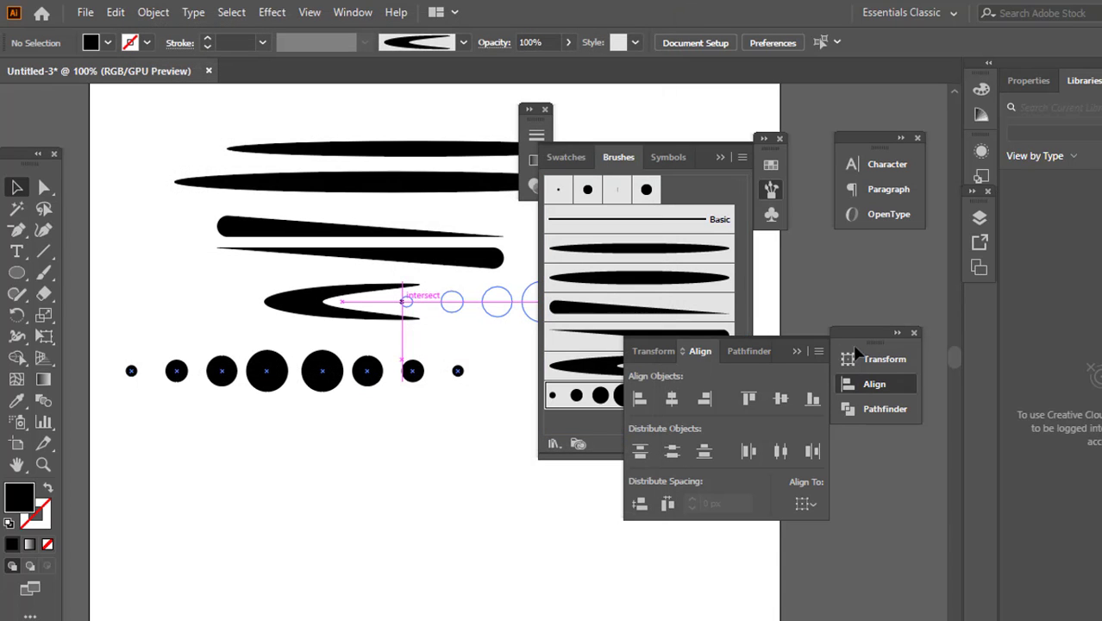
{"action": "left_click", "coordinate": [796, 350]}
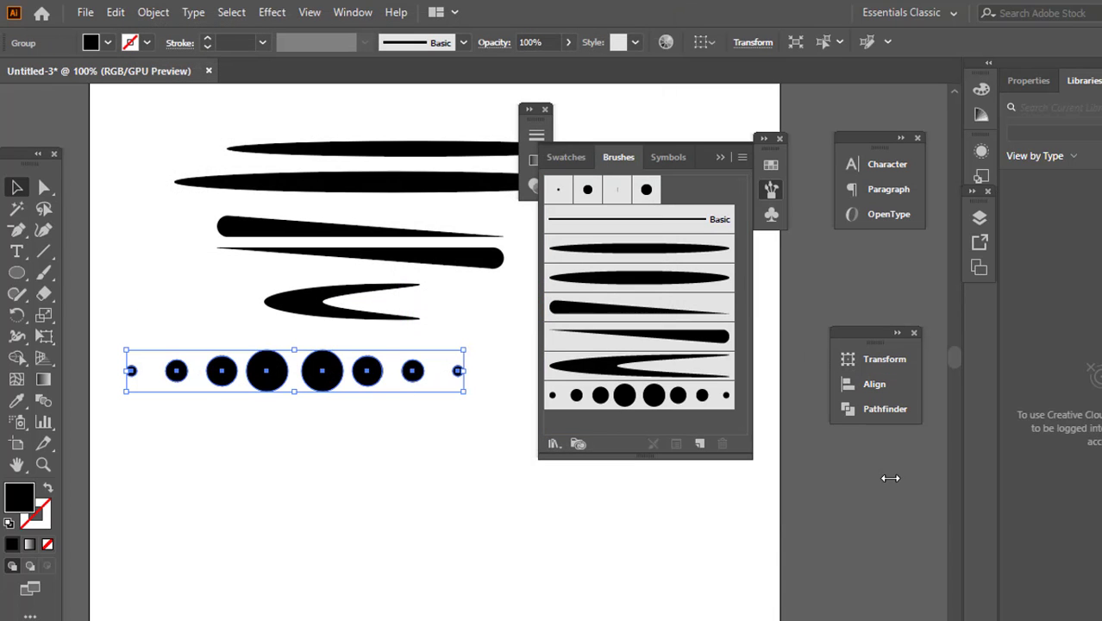
Apply the fork-shaped brush to the selected row of circles, then deselect it
{"action": "key", "text": "b"}
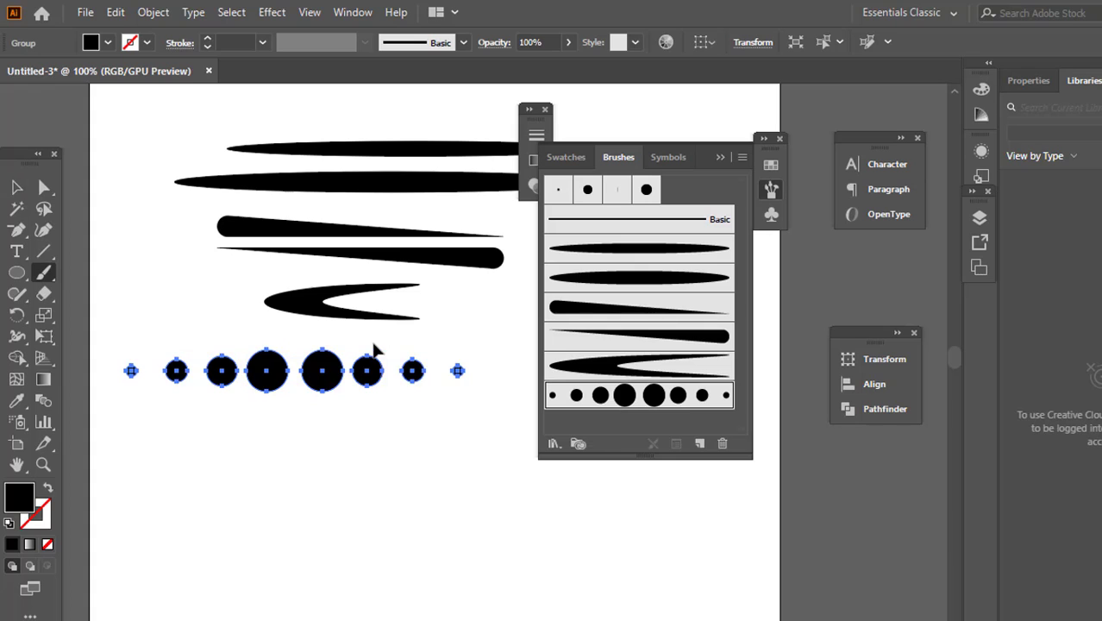
{"action": "scroll", "coordinate": [393, 376], "scroll_direction": "right", "scroll_amount": 4}
{"action": "scroll", "coordinate": [393, 376], "scroll_direction": "down", "scroll_amount": 1}
{"action": "scroll", "coordinate": [379, 373], "scroll_direction": "down", "scroll_amount": 2}
{"action": "scroll", "coordinate": [412, 417], "scroll_direction": "up", "scroll_amount": 1}
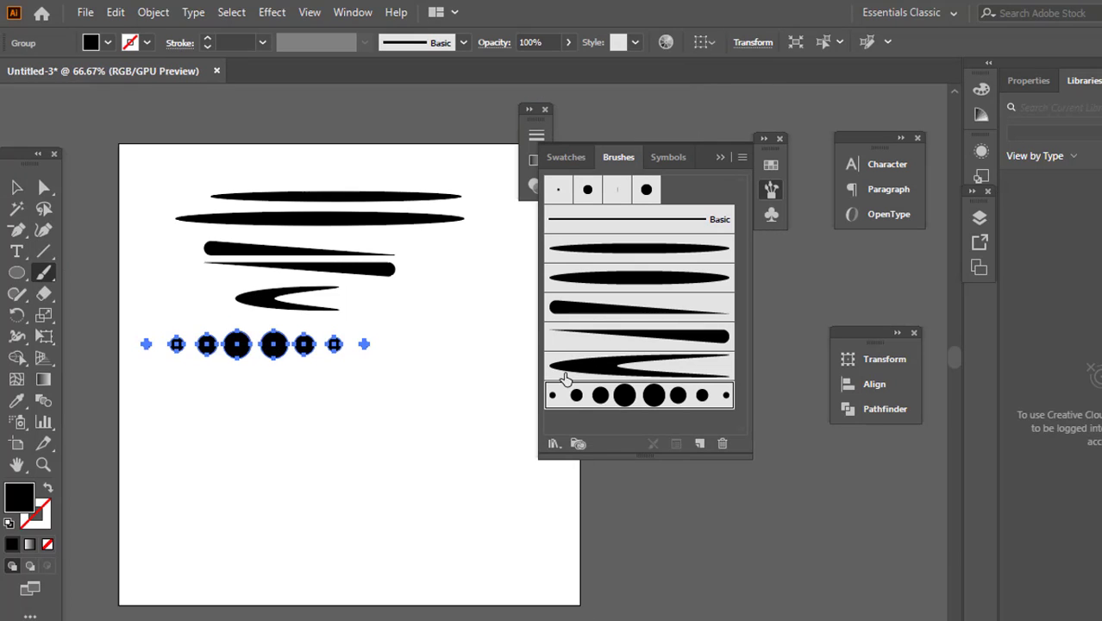
{"action": "left_click", "coordinate": [576, 368]}
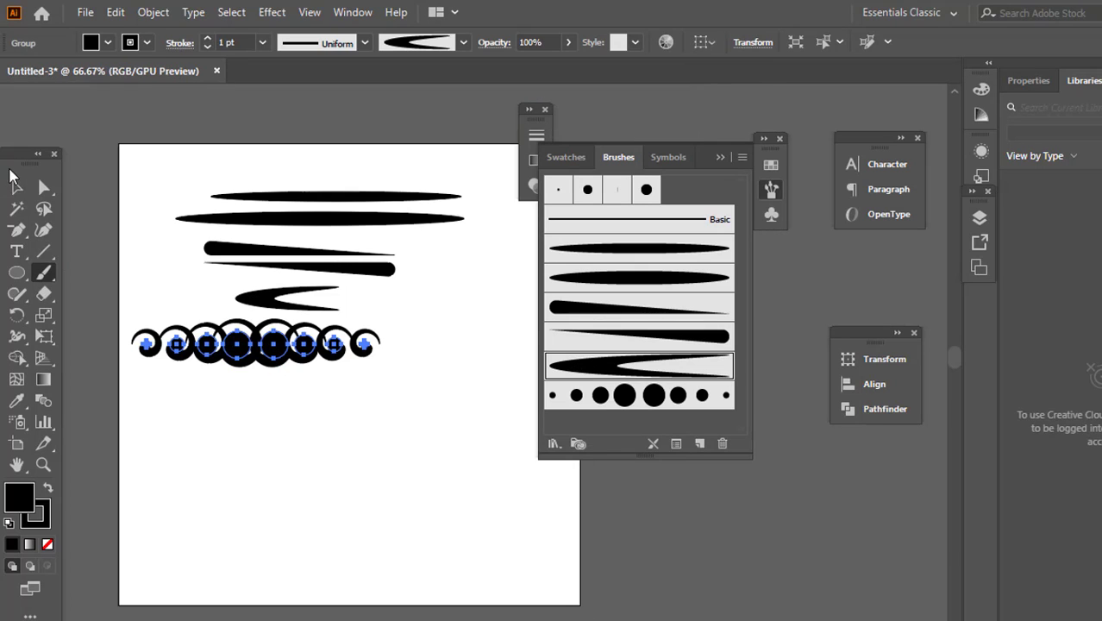
{"action": "left_click", "coordinate": [16, 186]}
{"action": "left_click", "coordinate": [241, 446]}
{"action": "scroll", "coordinate": [246, 445], "scroll_direction": "down", "scroll_amount": 1}
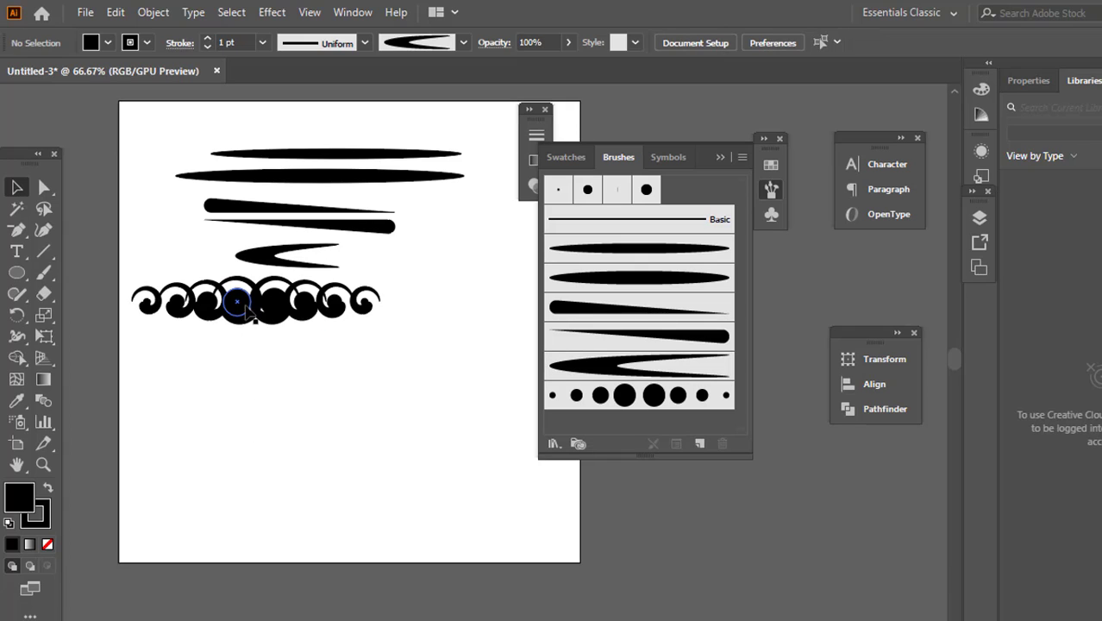
Delete all the source shapes from the artboard
{"action": "left_click_drag", "start_coordinate": [204, 131], "coordinate": [366, 502]}
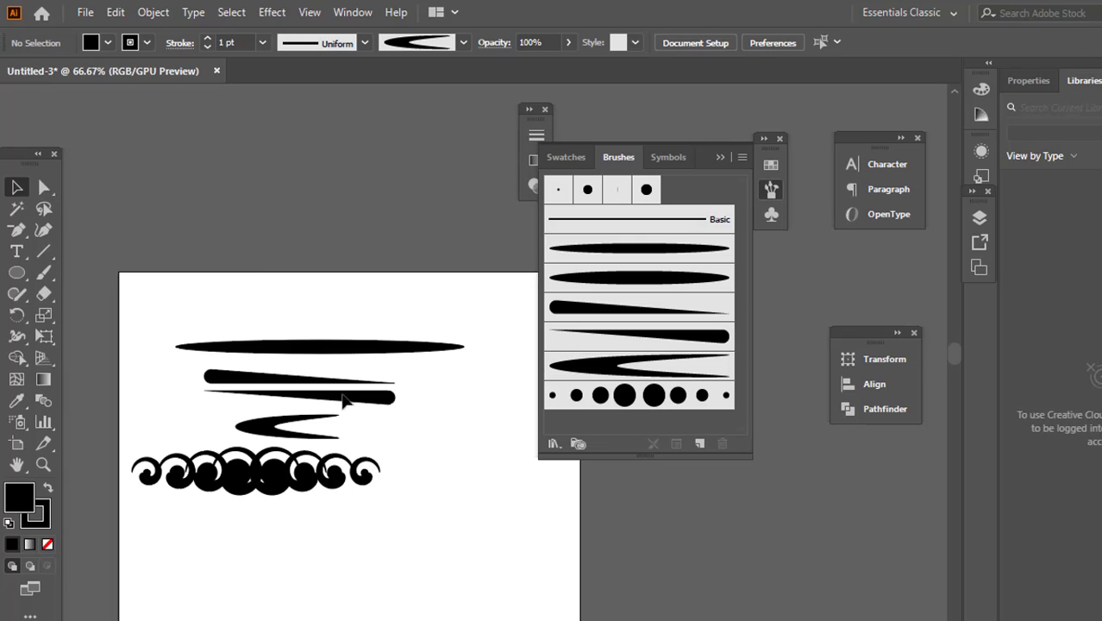
{"action": "left_click_drag", "start_coordinate": [209, 309], "coordinate": [369, 602]}
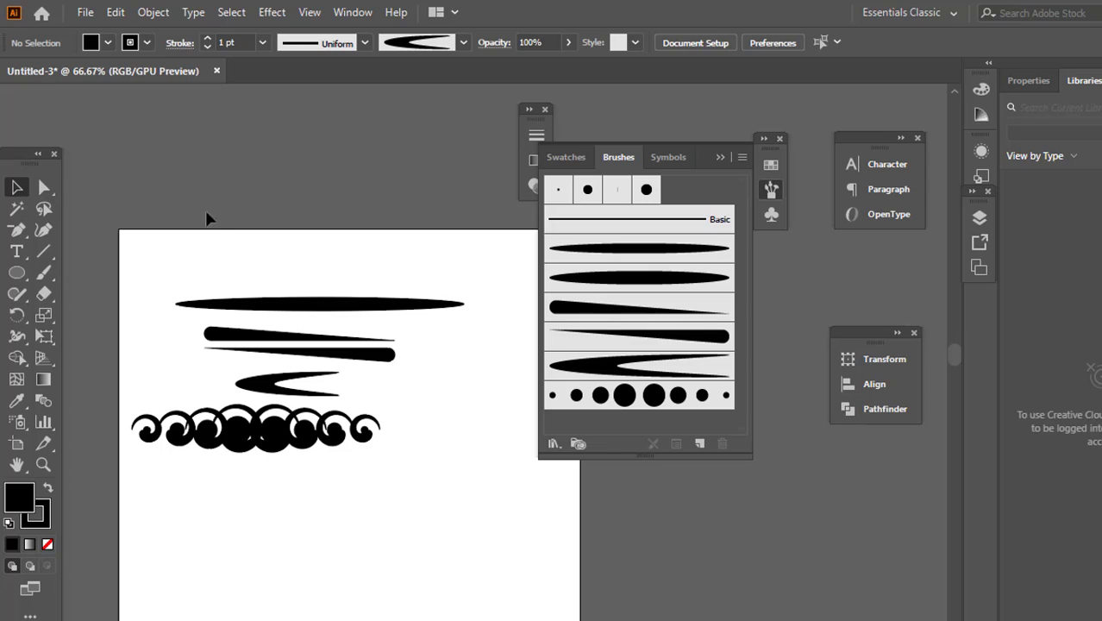
{"action": "left_click_drag", "start_coordinate": [206, 218], "coordinate": [356, 476]}
{"action": "key", "text": "Delete"}
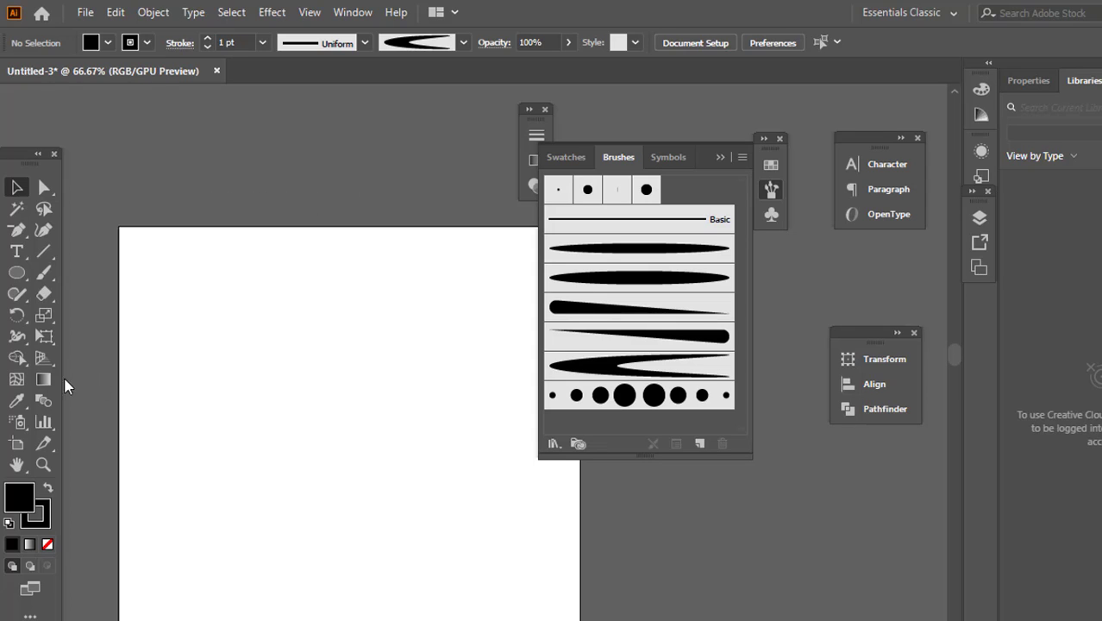
Paint three curved test strokes with the tapered brush that has its thick rounded end last
{"action": "key", "text": "b"}
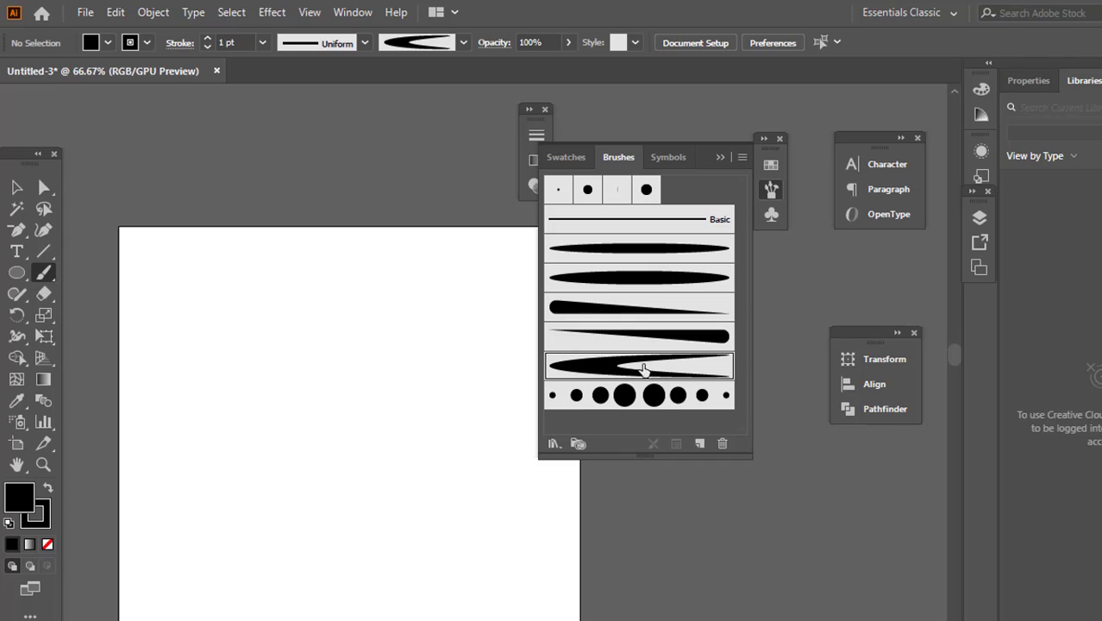
{"action": "left_click", "coordinate": [632, 338]}
{"action": "scroll", "coordinate": [229, 448], "scroll_direction": "up", "scroll_amount": 2}
{"action": "left_click_drag", "start_coordinate": [180, 507], "coordinate": [426, 182]}
{"action": "scroll", "coordinate": [336, 226], "scroll_direction": "down", "scroll_amount": 2}
{"action": "mouse_move", "coordinate": [334, 378]}
{"action": "left_mouse_down"}
{"action": "mouse_move", "coordinate": [402, 263]}
{"action": "mouse_move", "coordinate": [424, 176]}
{"action": "left_mouse_up"}
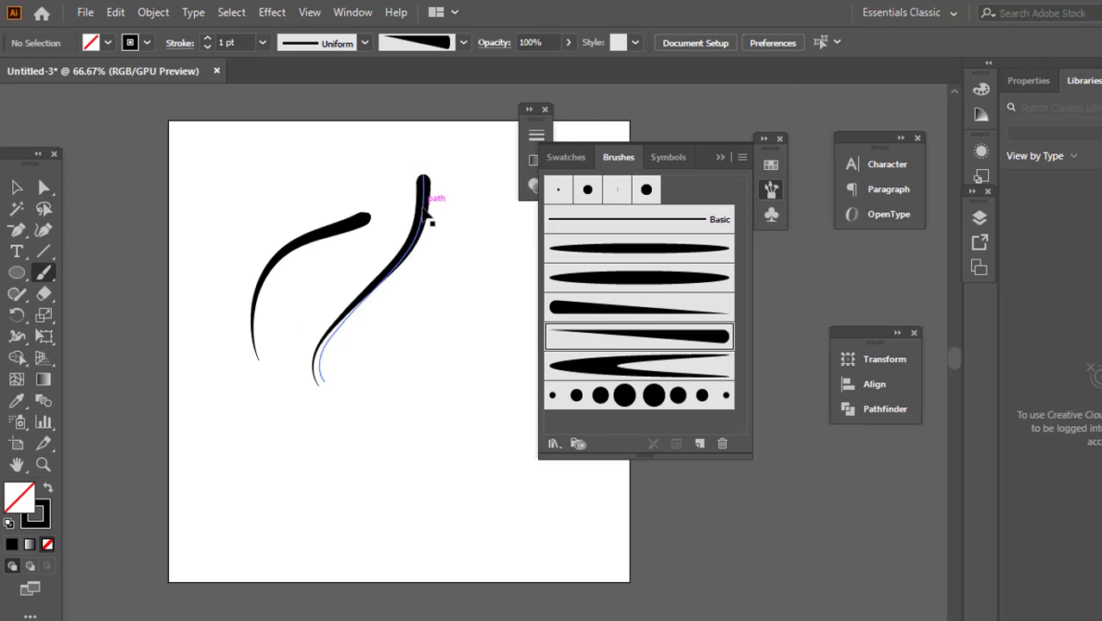
{"action": "scroll", "coordinate": [431, 200], "scroll_direction": "right", "scroll_amount": 1}
{"action": "left_click_drag", "start_coordinate": [419, 249], "coordinate": [293, 372]}
Select and delete the three tapered test strokes
{"action": "left_click", "coordinate": [17, 187]}
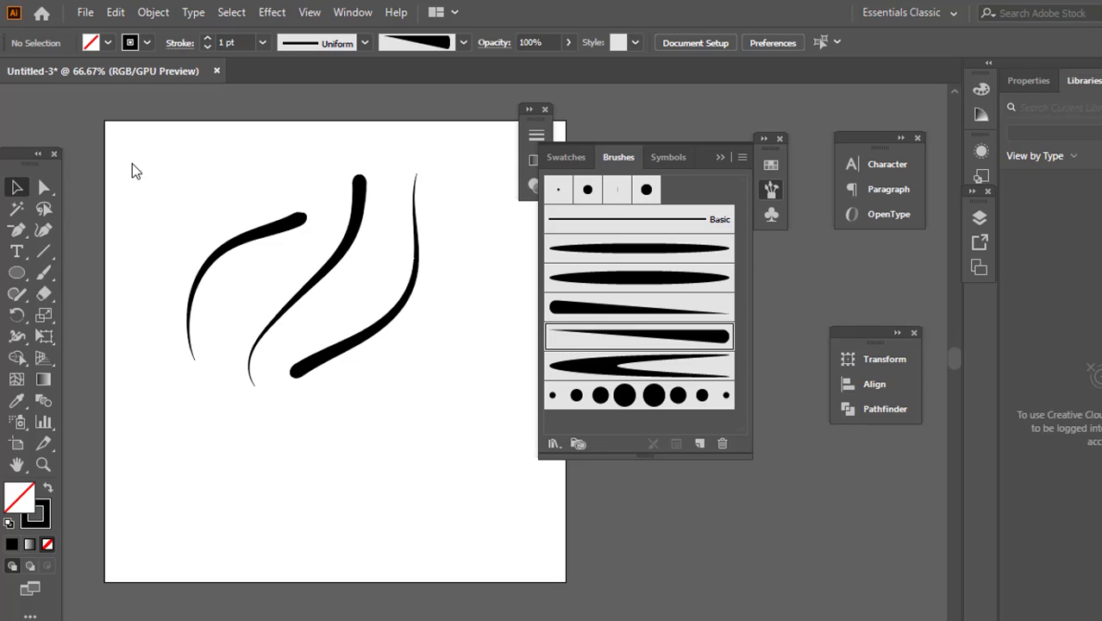
{"action": "left_click_drag", "start_coordinate": [132, 163], "coordinate": [441, 454]}
{"action": "key", "text": "Delete"}
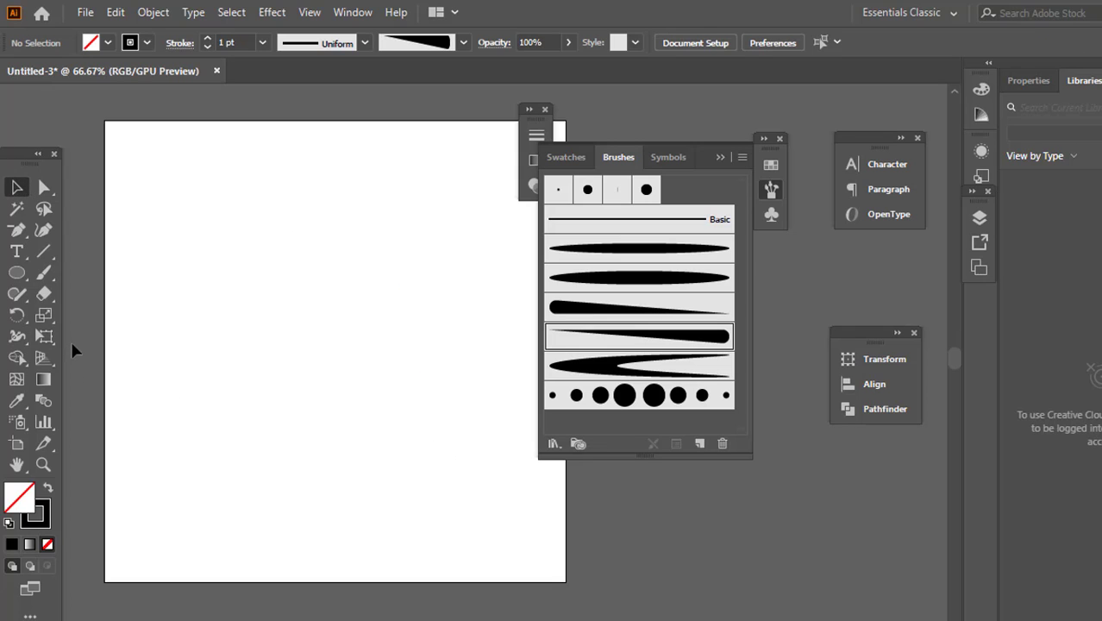
Paint three diagonal test strokes across the artboard with the circle-row brush
{"action": "left_click", "coordinate": [44, 272]}
{"action": "left_click", "coordinate": [634, 401]}
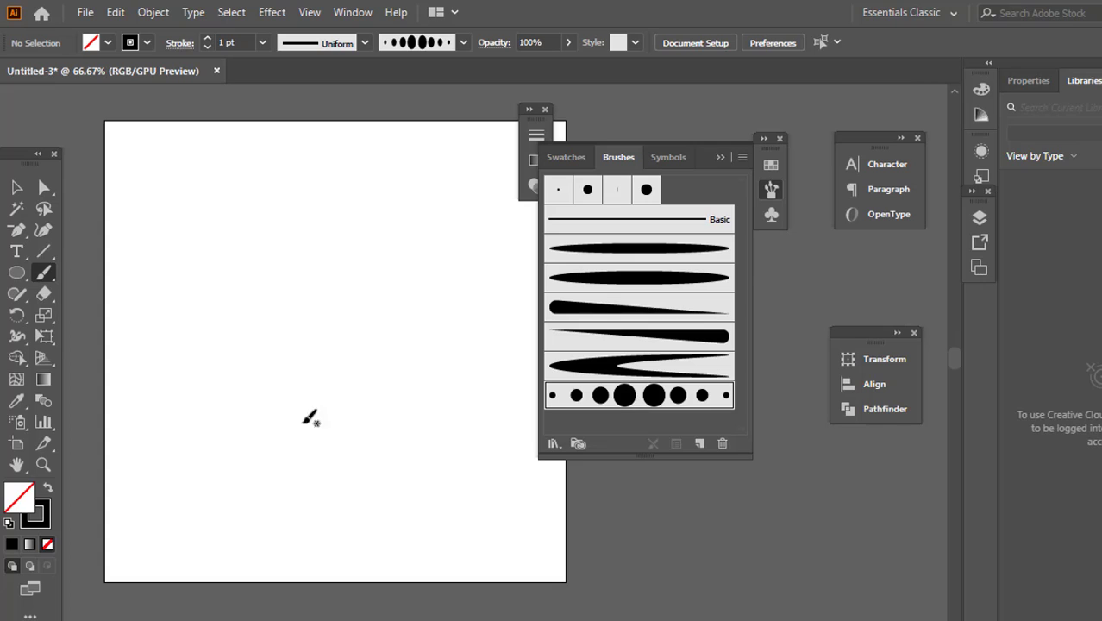
{"action": "left_click_drag", "start_coordinate": [184, 357], "coordinate": [381, 204]}
{"action": "scroll", "coordinate": [315, 321], "scroll_direction": "up", "scroll_amount": 1}
{"action": "mouse_move", "coordinate": [159, 427]}
{"action": "left_mouse_down"}
{"action": "mouse_move", "coordinate": [448, 218]}
{"action": "mouse_move", "coordinate": [459, 160]}
{"action": "left_mouse_up"}
{"action": "scroll", "coordinate": [419, 181], "scroll_direction": "down", "scroll_amount": 3}
{"action": "left_click_drag", "start_coordinate": [341, 352], "coordinate": [472, 172]}
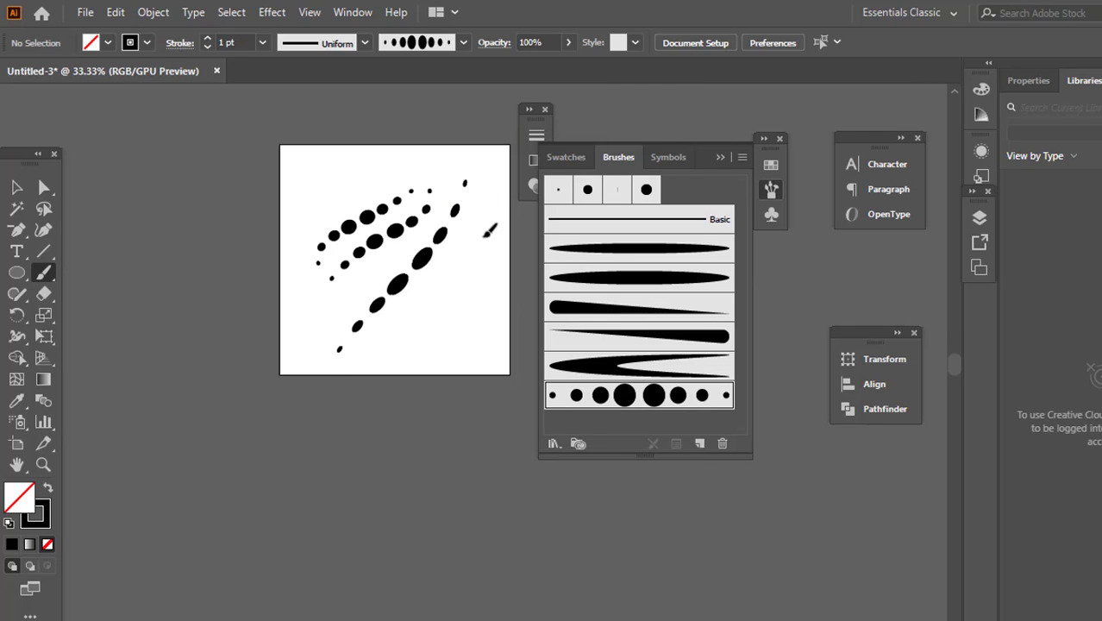
Select all the dotted test strokes and delete them
{"action": "left_click", "coordinate": [17, 187]}
{"action": "key", "text": "ctrl+a"}
{"action": "key", "text": "Delete"}
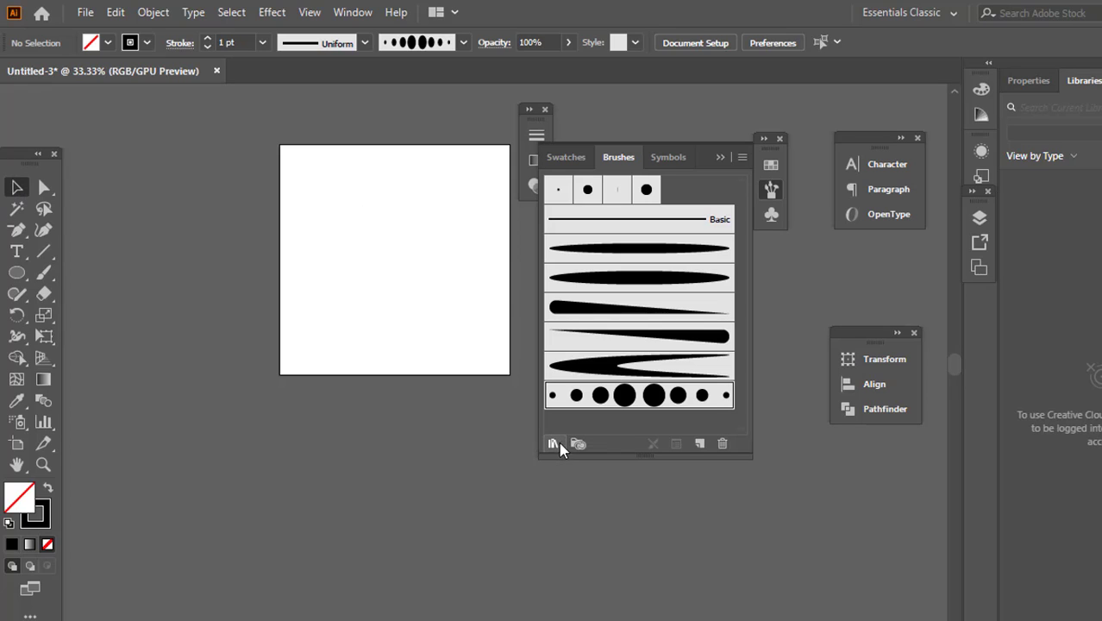
{"action": "left_click", "coordinate": [554, 444]}
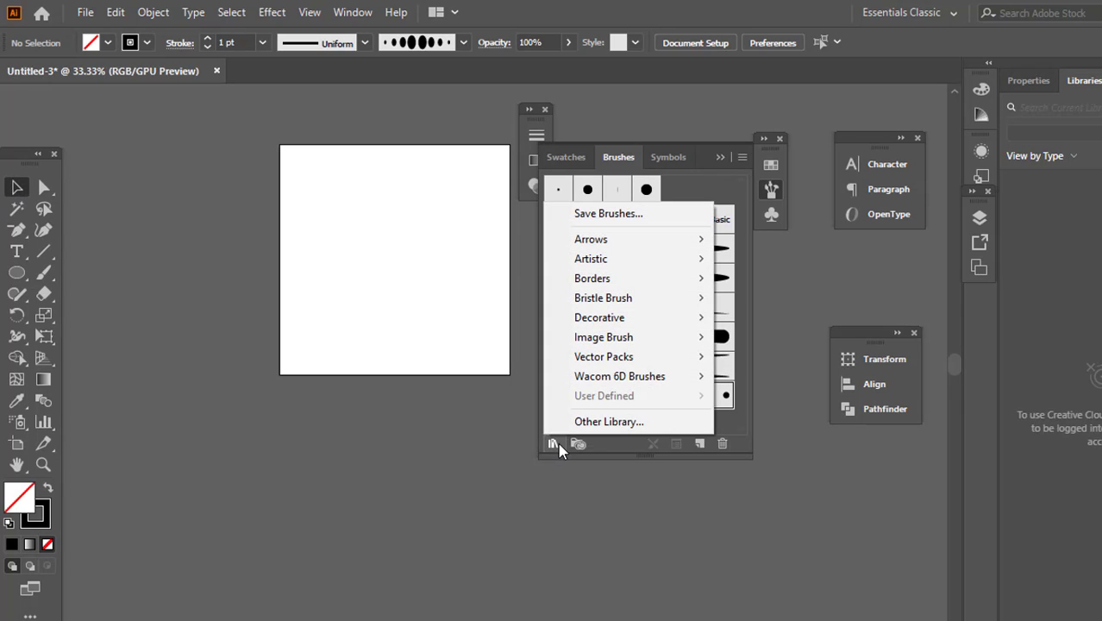
{"action": "left_click", "coordinate": [386, 362]}
{"action": "scroll", "coordinate": [321, 274], "scroll_direction": "right", "scroll_amount": 3}
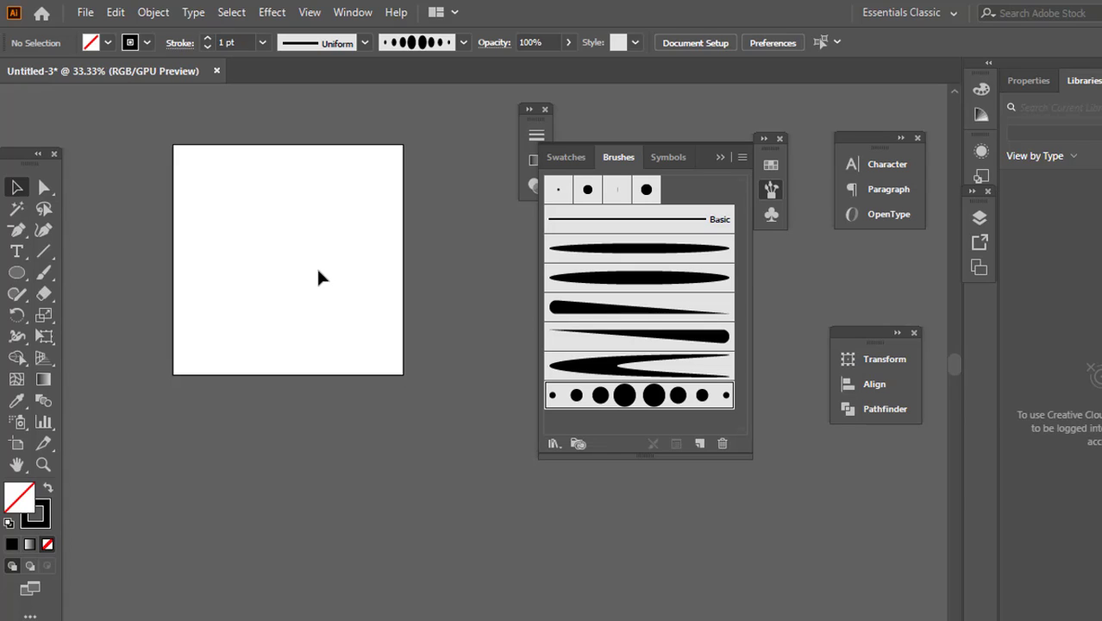
Save the brushes as a library named brush1 in the brush folder on the Design Work File (F:) drive
{"action": "left_click", "coordinate": [554, 443]}
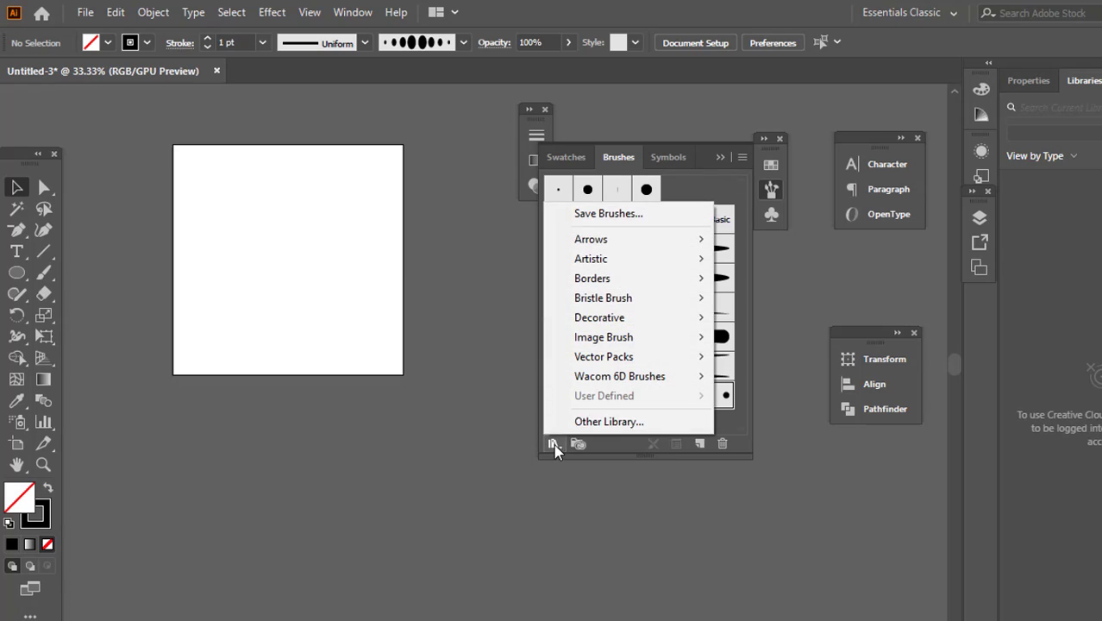
{"action": "left_click", "coordinate": [629, 213]}
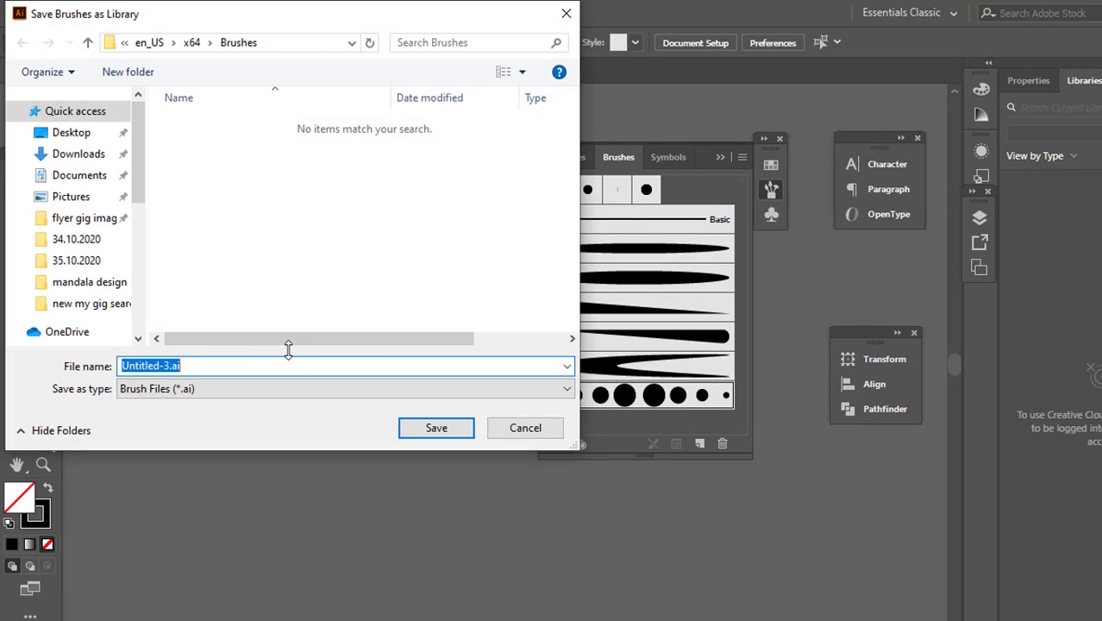
{"action": "type", "text": "brush1"}
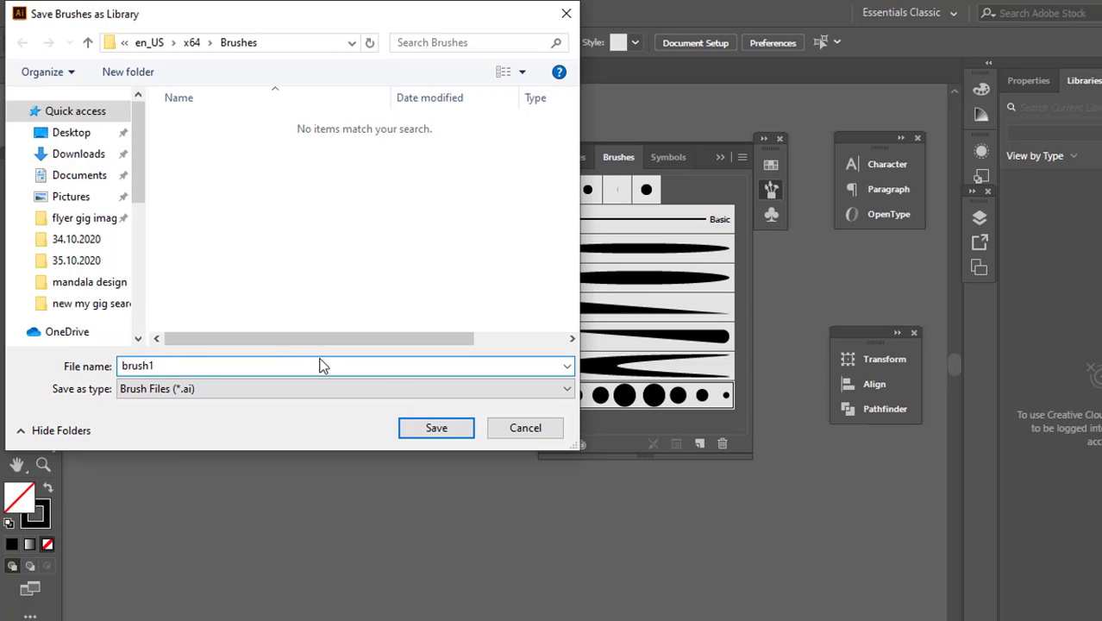
{"action": "scroll", "coordinate": [87, 260], "scroll_direction": "down", "scroll_amount": 5}
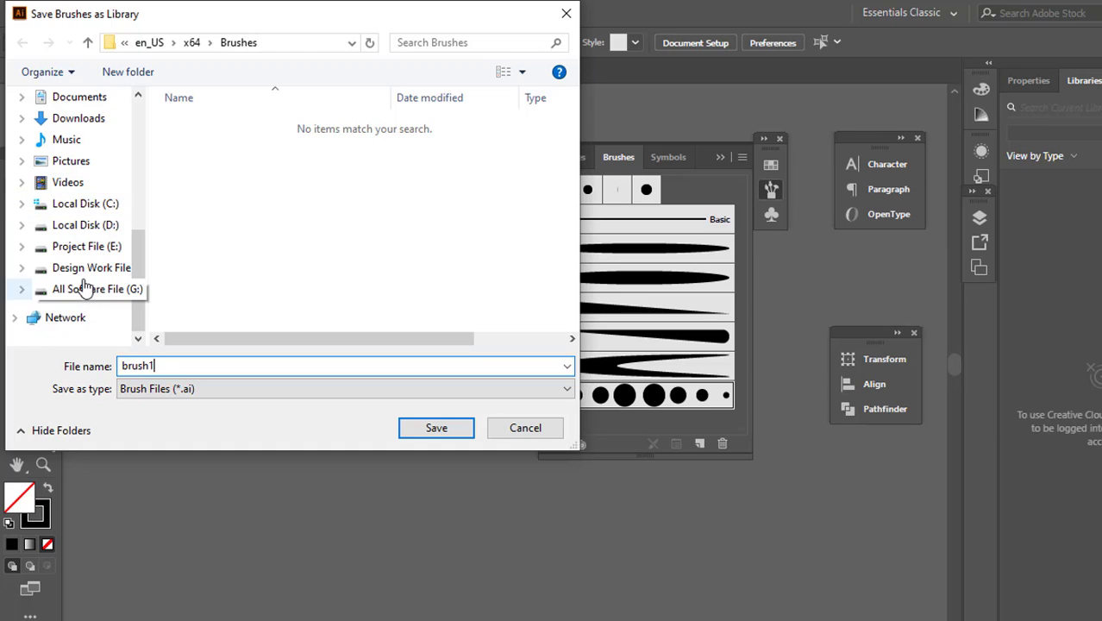
{"action": "left_click", "coordinate": [84, 289]}
{"action": "left_click", "coordinate": [86, 267]}
{"action": "left_click", "coordinate": [77, 289]}
{"action": "left_click", "coordinate": [87, 267]}
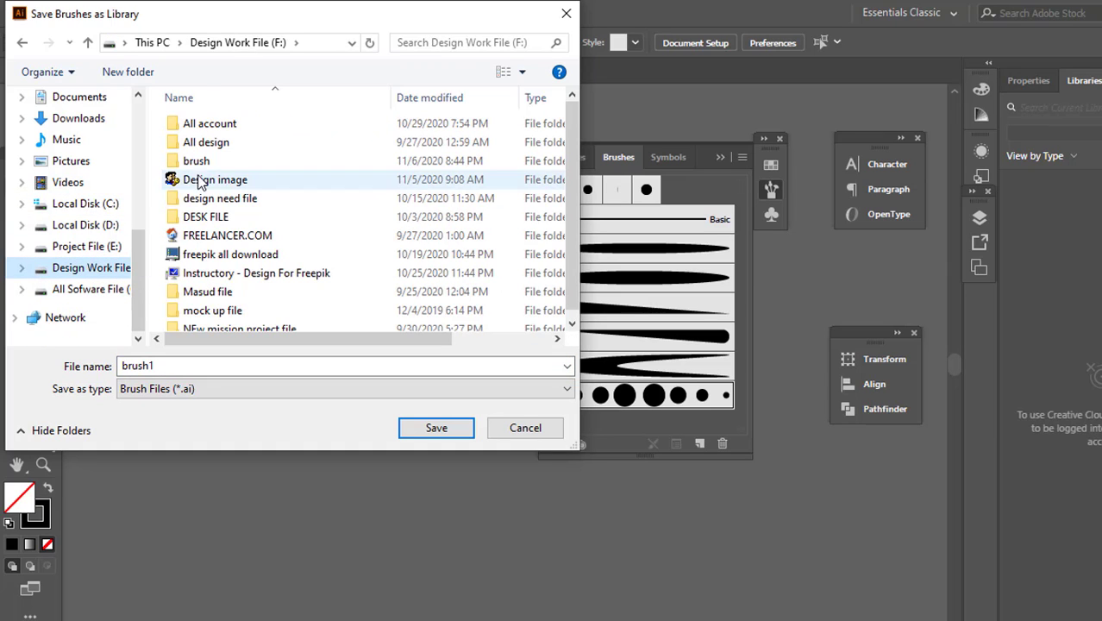
{"action": "double_click", "coordinate": [209, 162]}
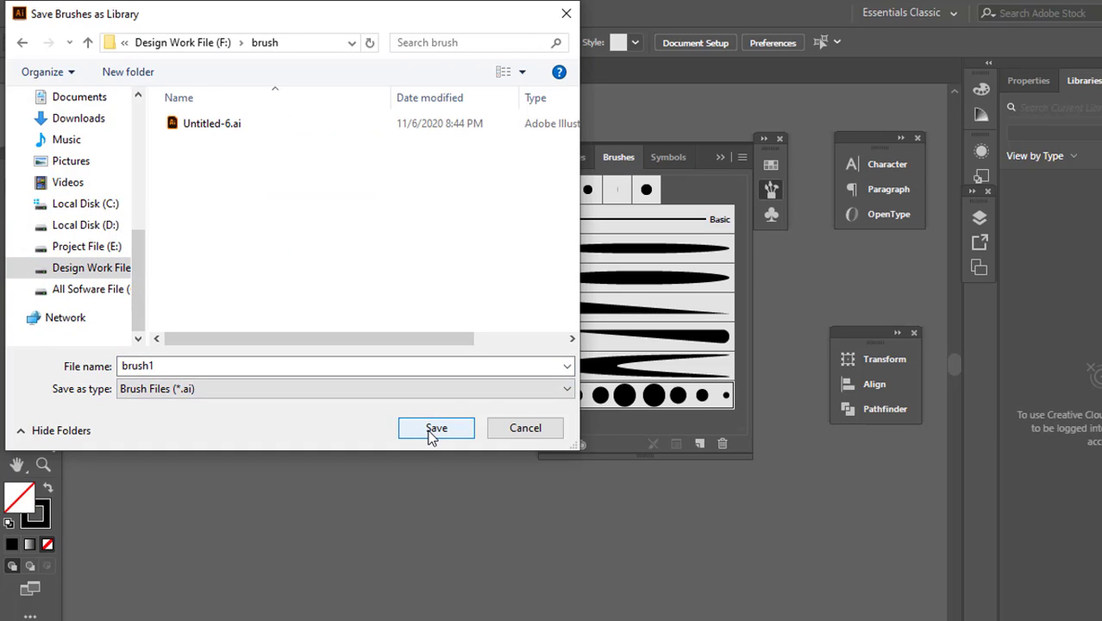
{"action": "left_click", "coordinate": [431, 429]}
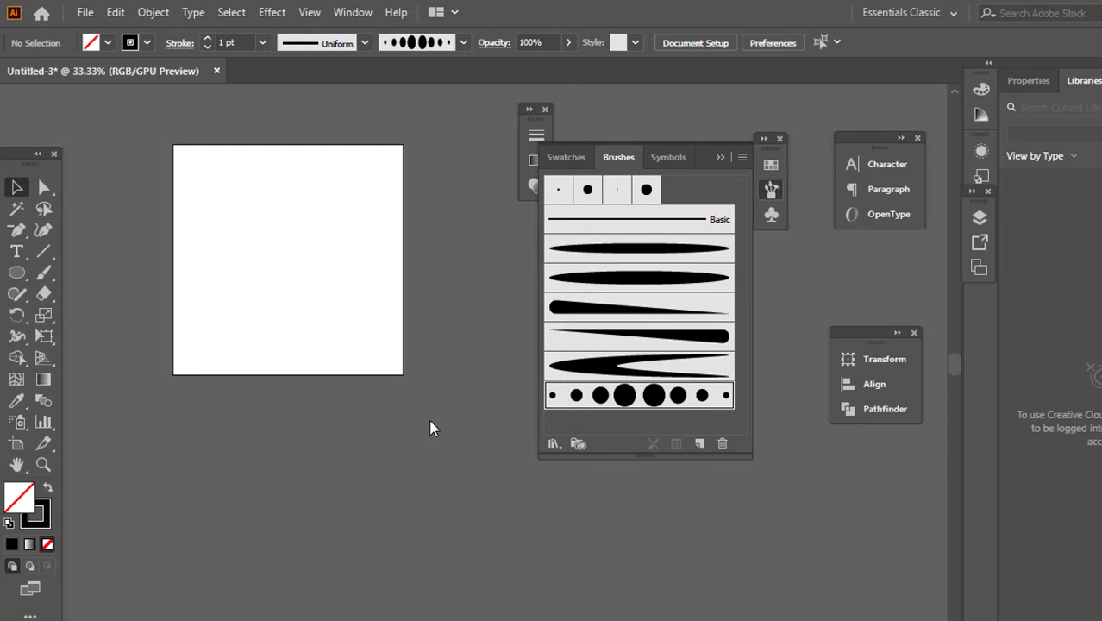